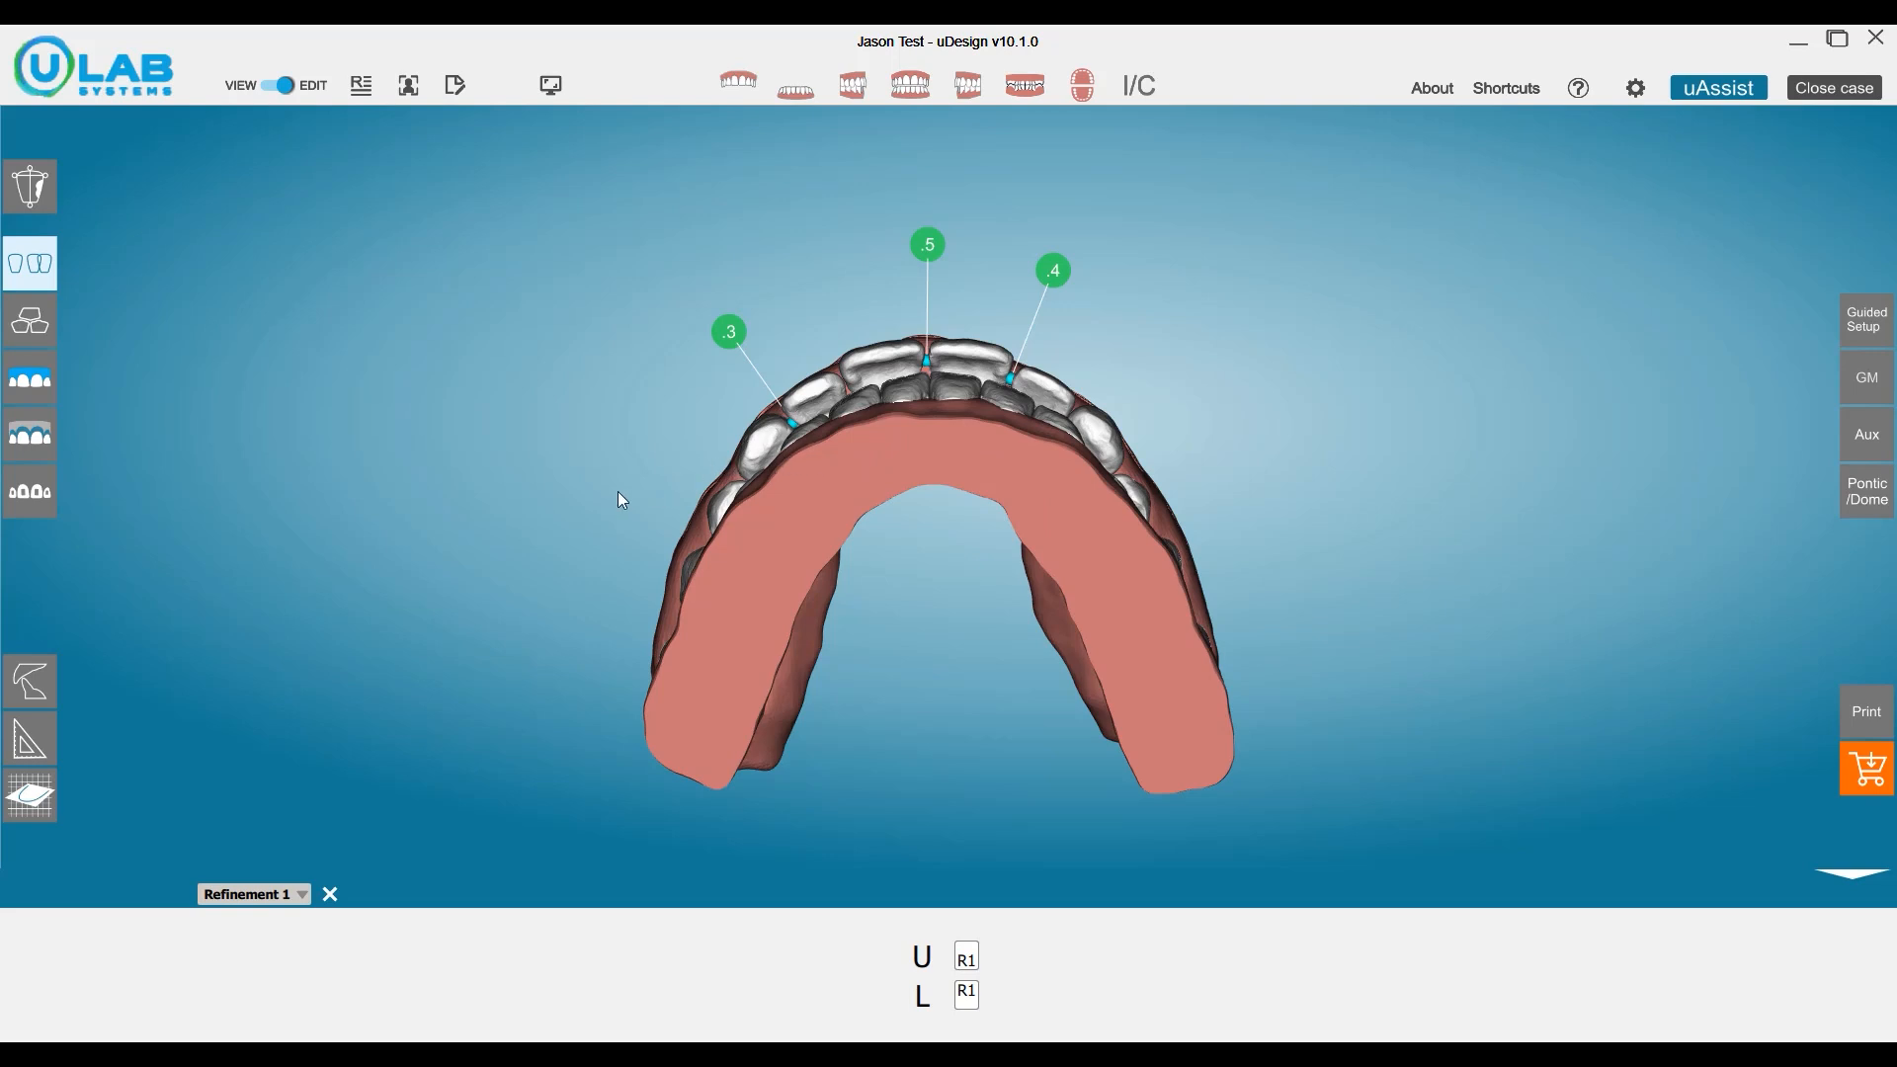
Isolate the upper arch and move its six front teeth, canine to canine, lingually by two large increments.
{"action": "left_click", "coordinate": [738, 85]}
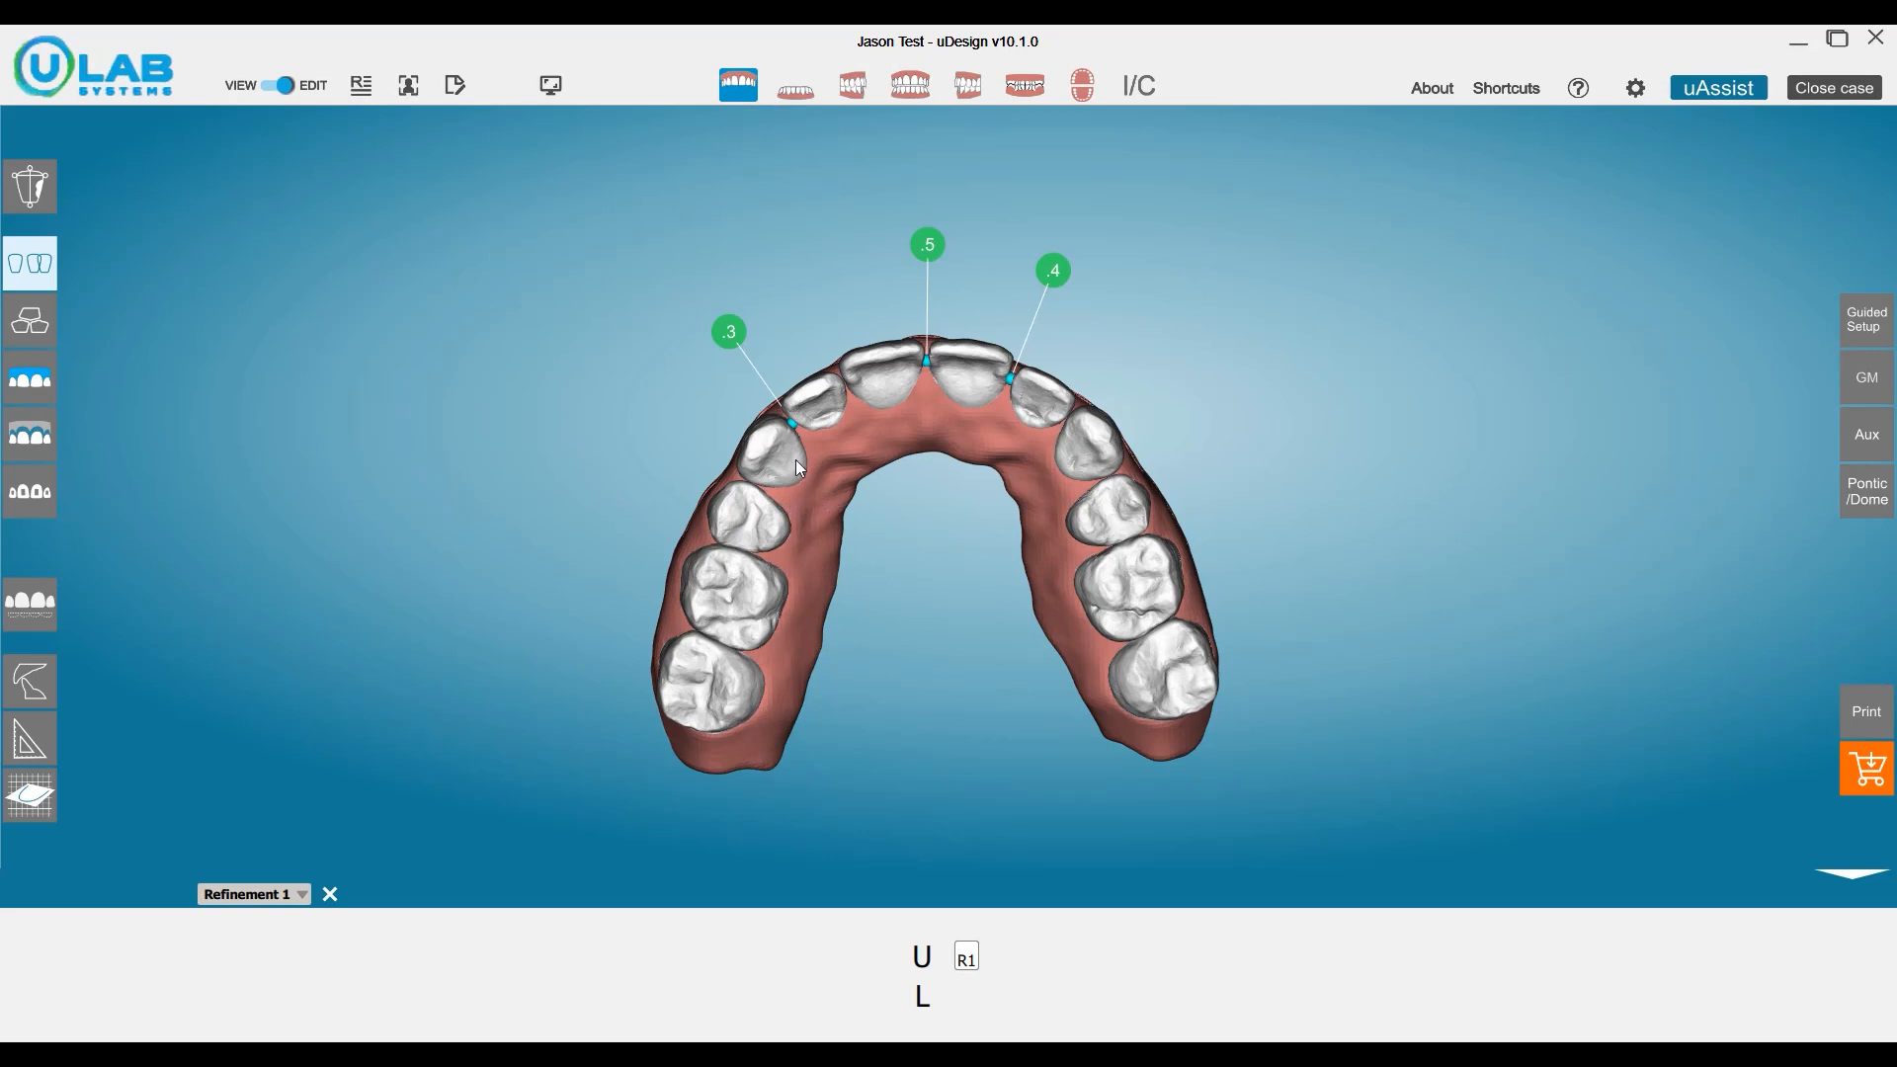
{"action": "left_click", "coordinate": [818, 403], "text": "ctrl"}
{"action": "left_click", "coordinate": [885, 382], "text": "ctrl"}
{"action": "left_click", "coordinate": [960, 376], "text": "ctrl"}
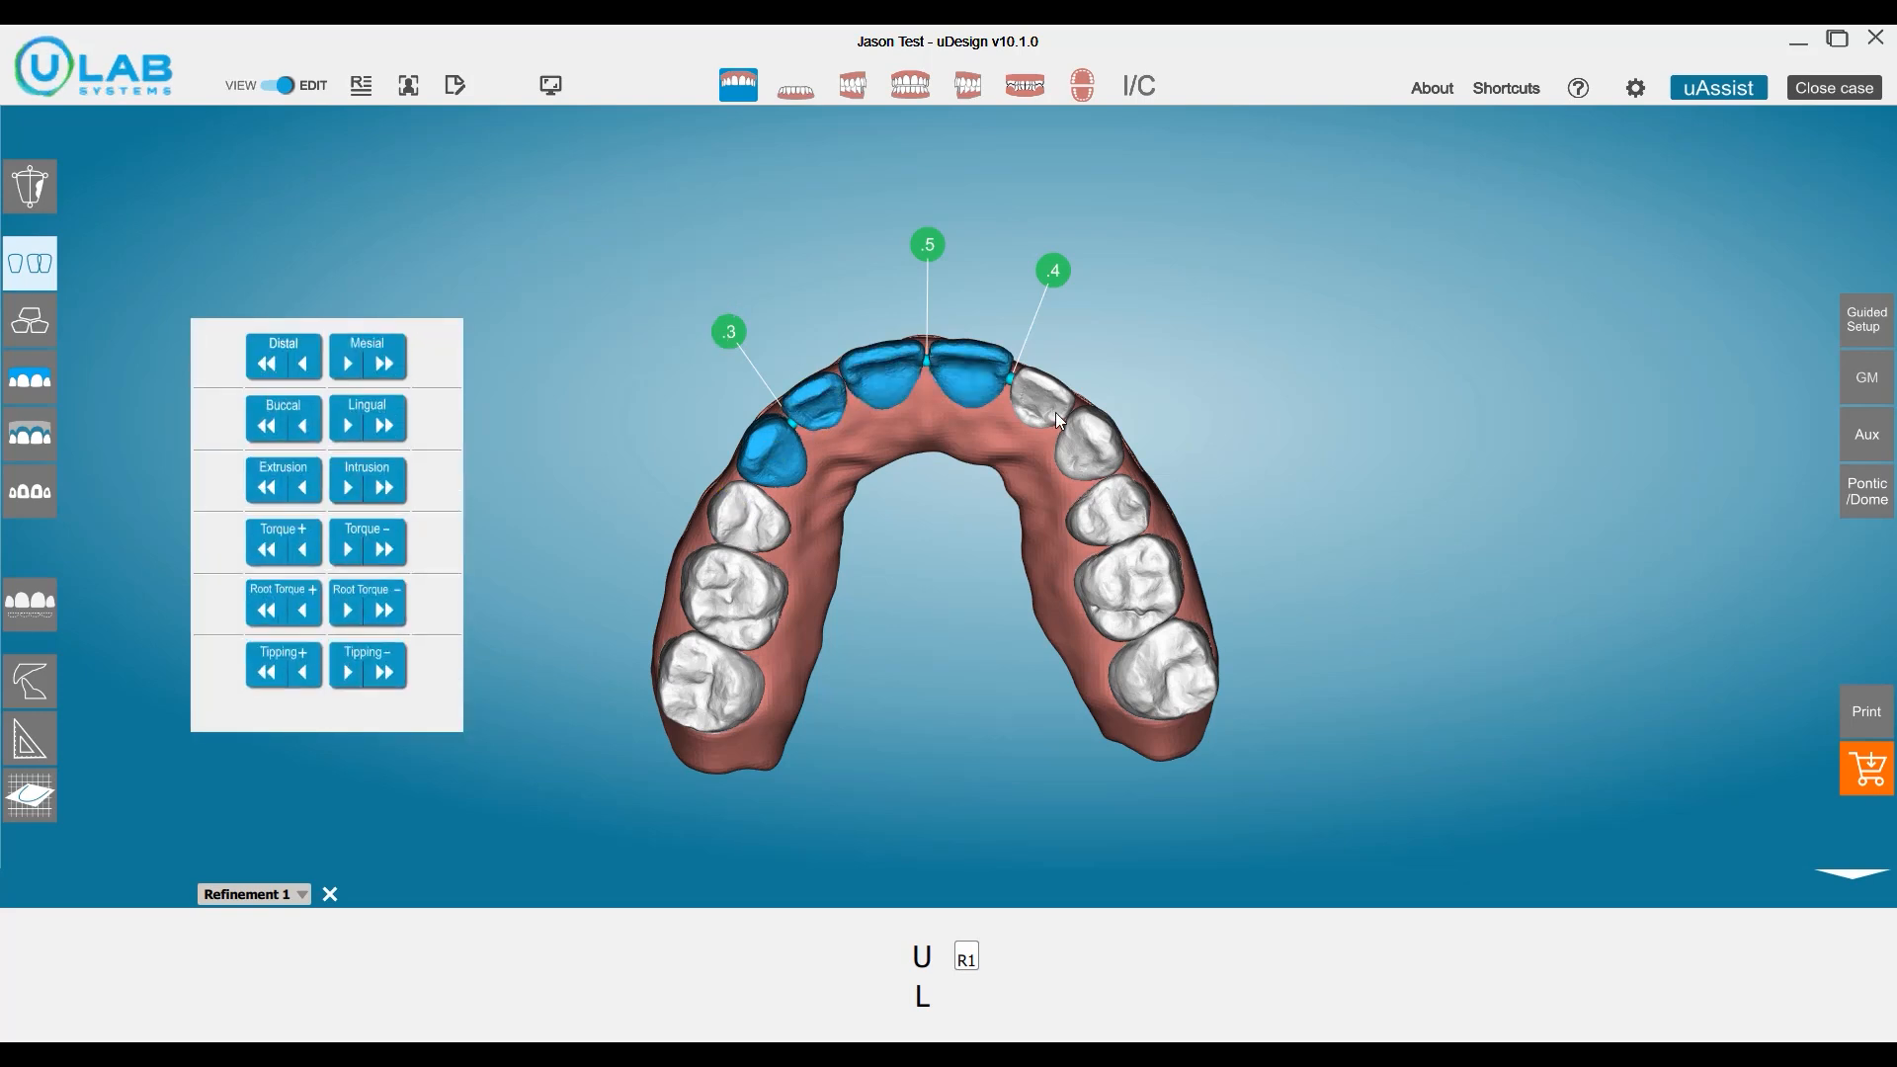
{"action": "left_click", "coordinate": [1055, 412], "text": "ctrl"}
{"action": "left_click", "coordinate": [1086, 447], "text": "ctrl"}
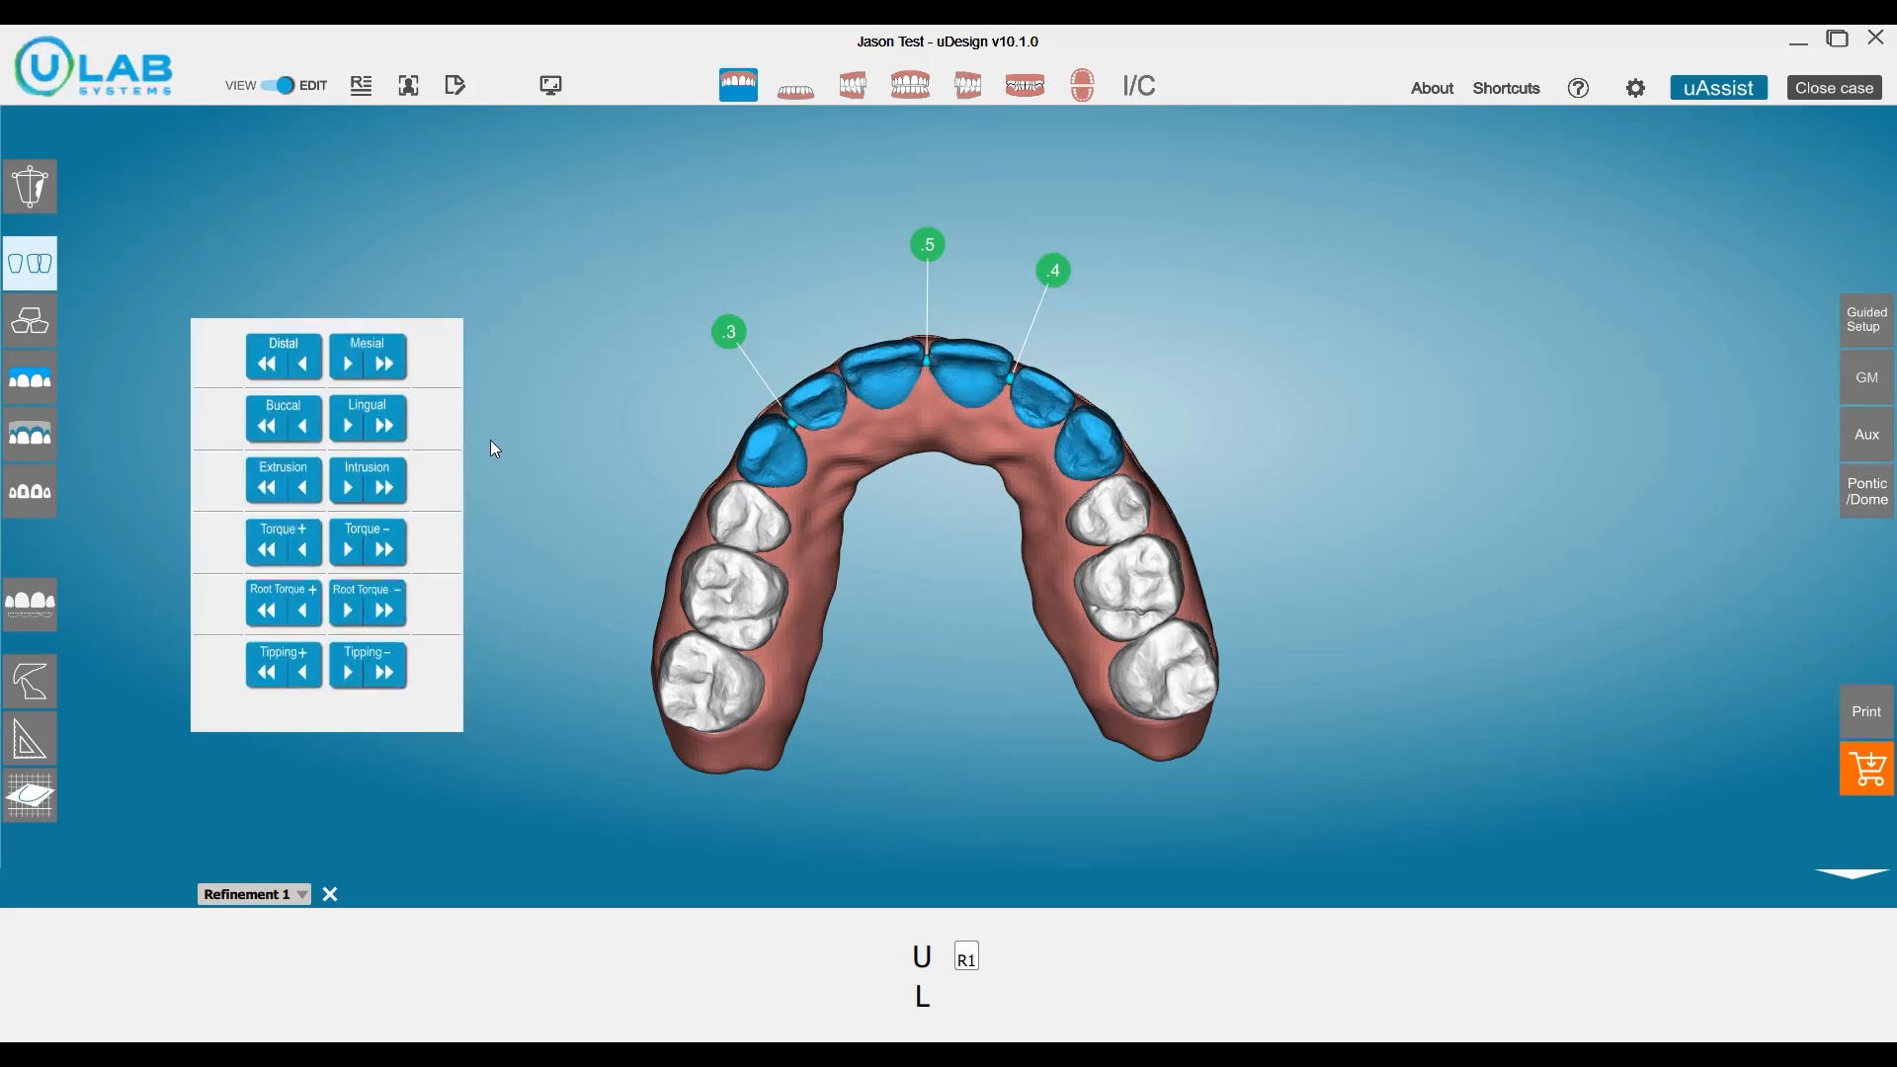
{"action": "left_click", "coordinate": [392, 427]}
{"action": "left_click", "coordinate": [392, 427]}
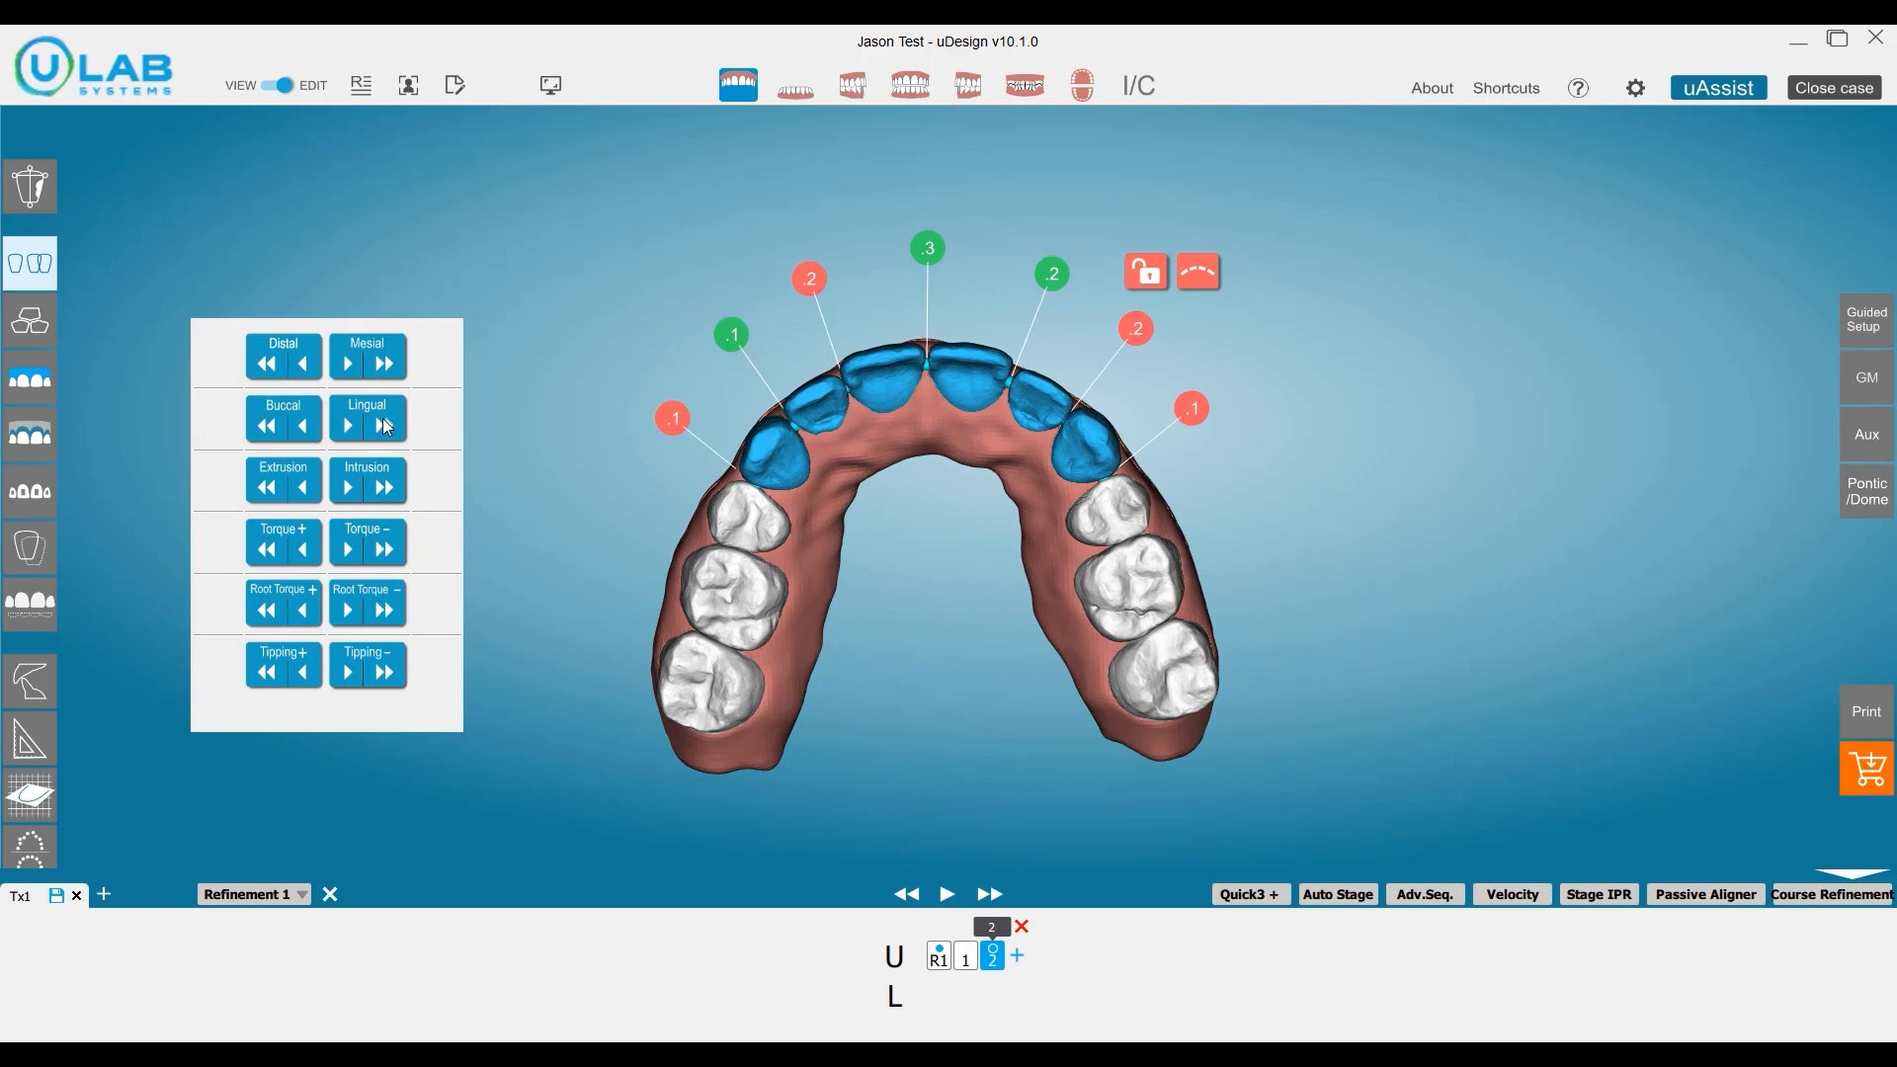
Return the six selected upper front teeth buccally by two large increments.
{"action": "left_click", "coordinate": [266, 431]}
{"action": "left_click", "coordinate": [266, 431]}
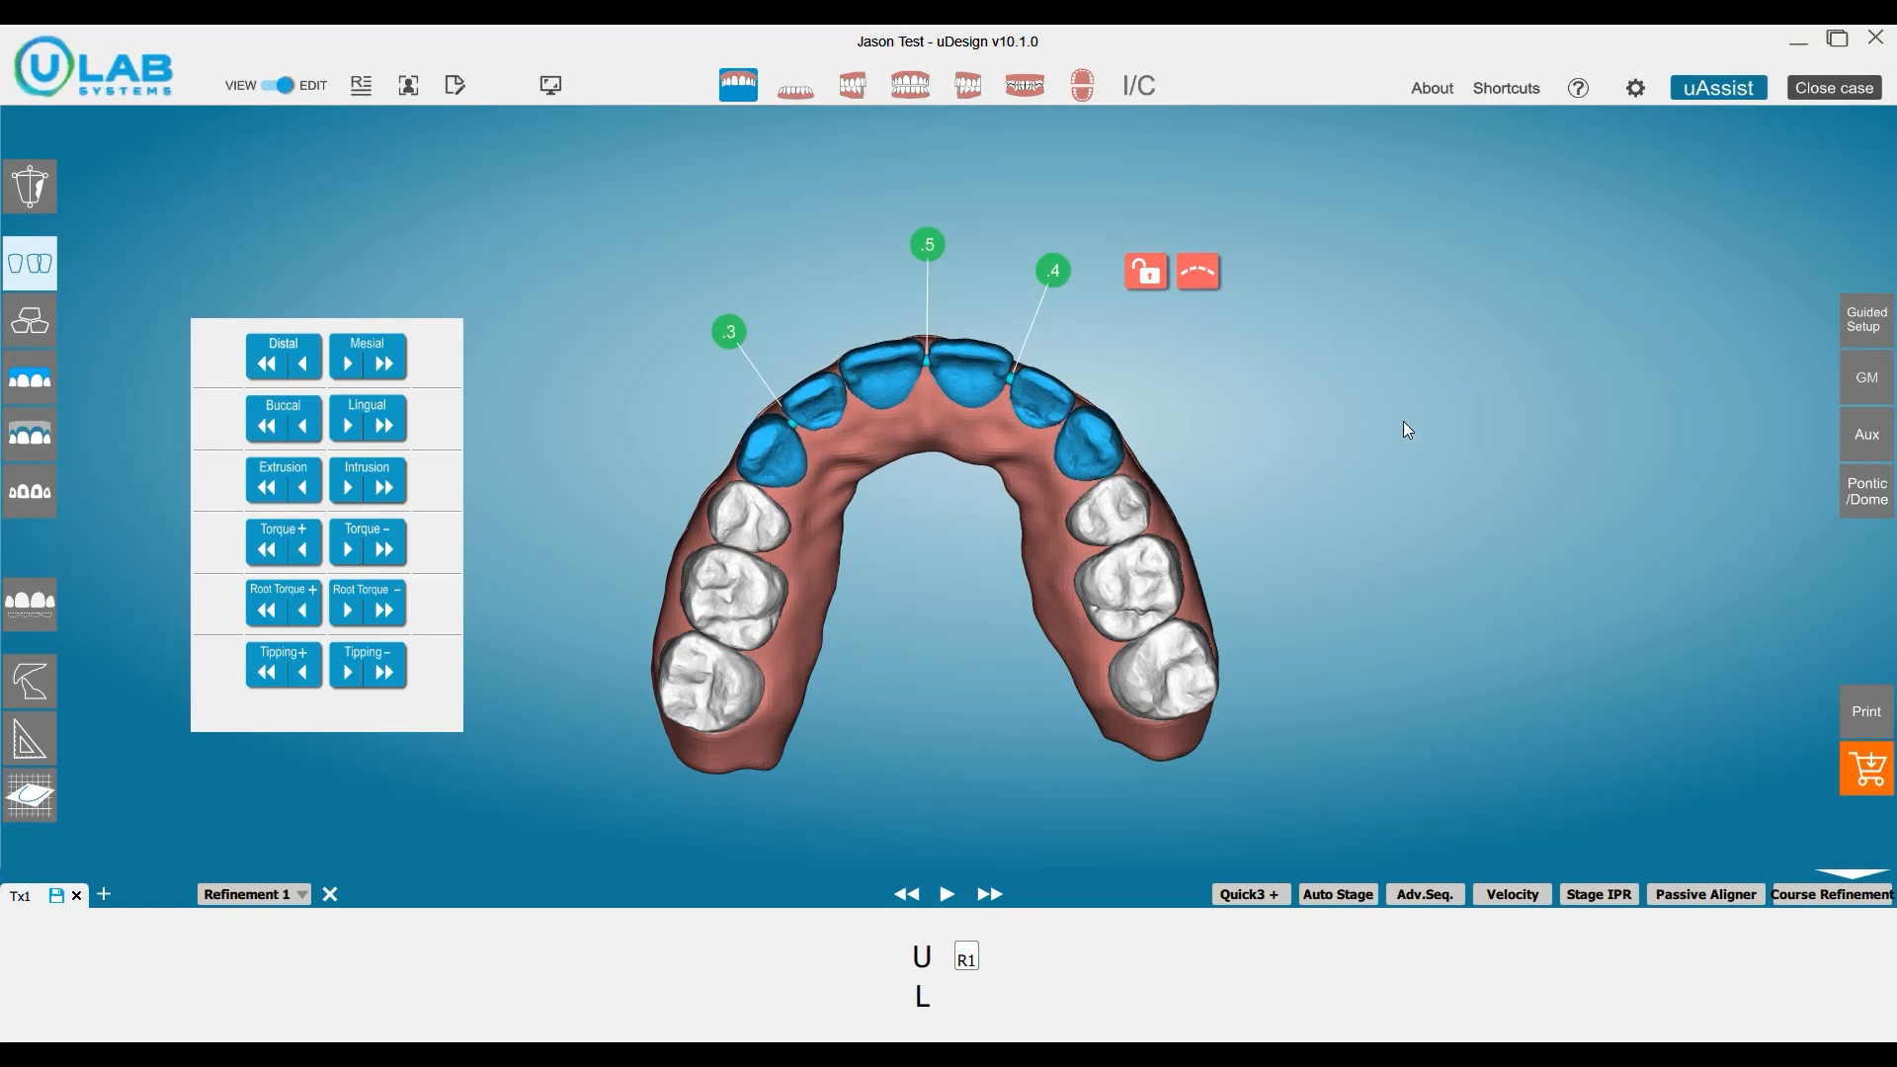
In Guided Setup's upper arch form, divide the archwire into sections and retract the front section lingually in small increments.
{"action": "left_click", "coordinate": [1867, 319]}
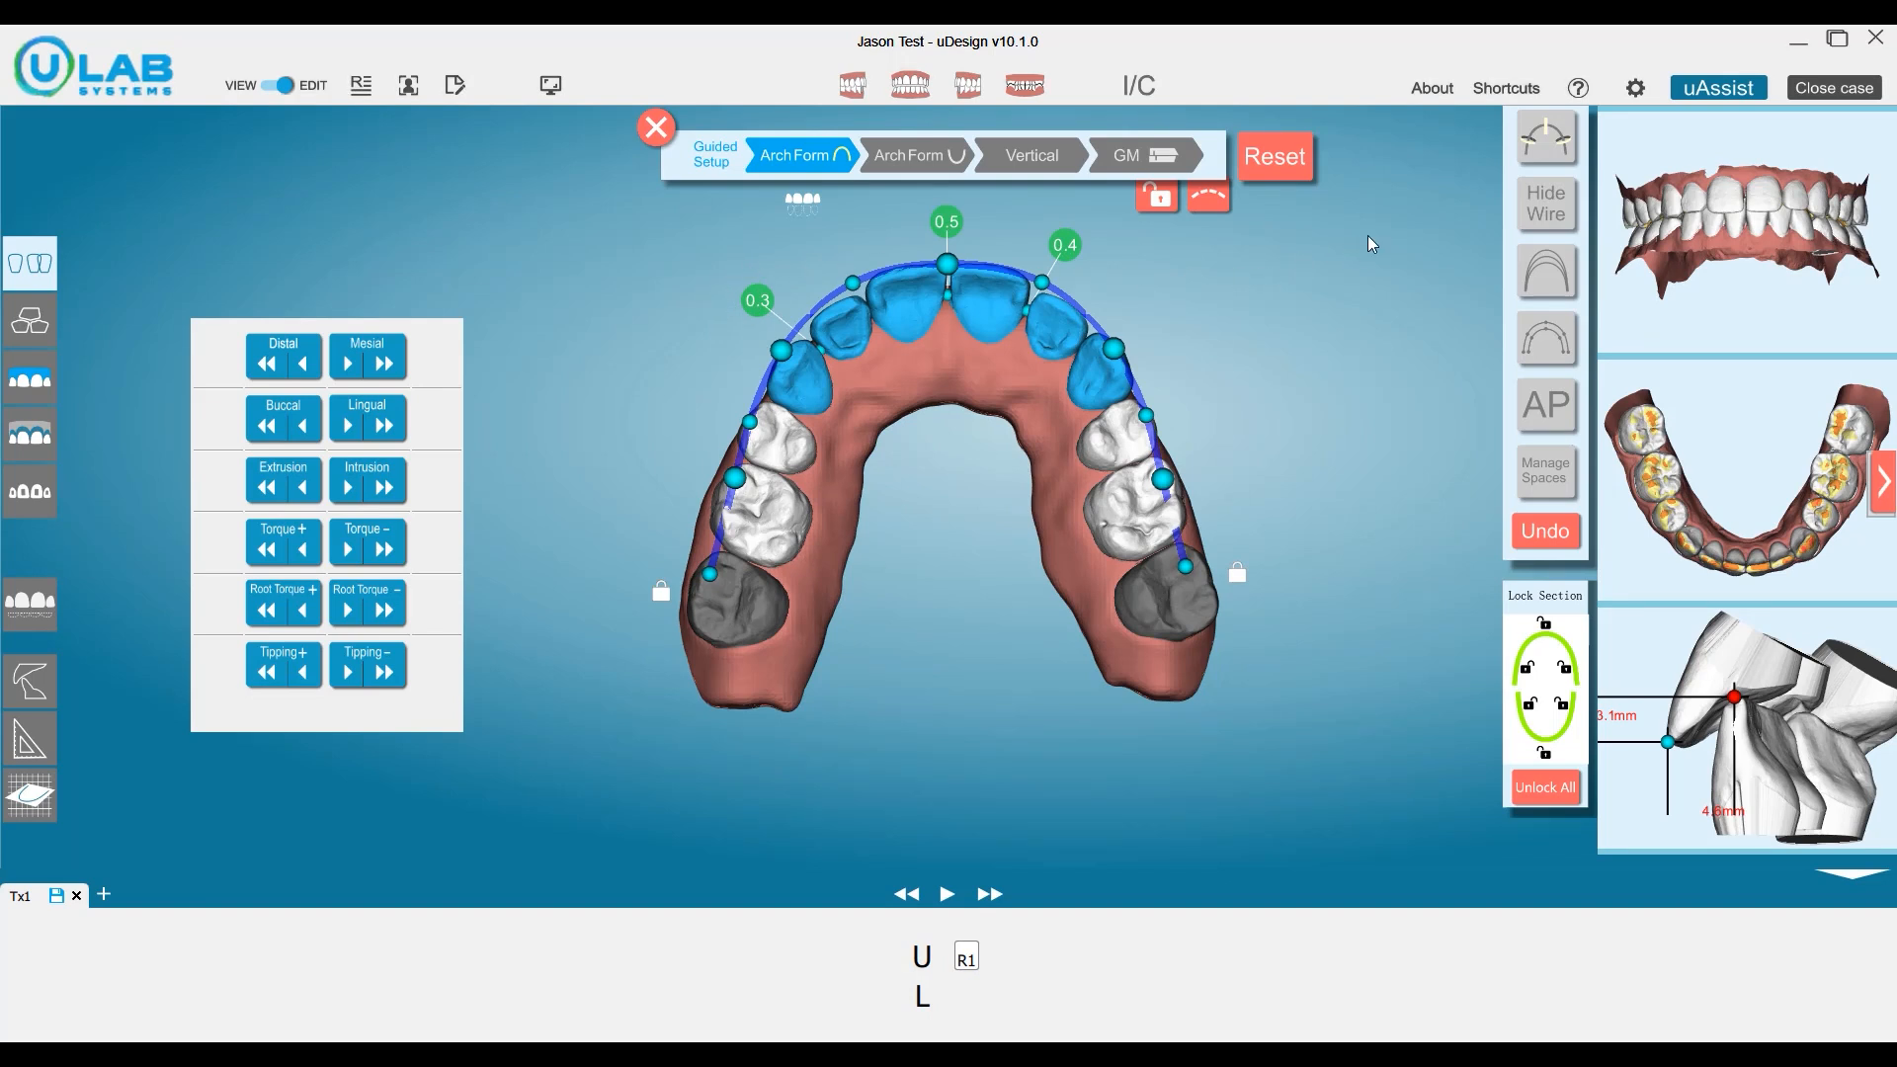
{"action": "left_click", "coordinate": [1546, 136]}
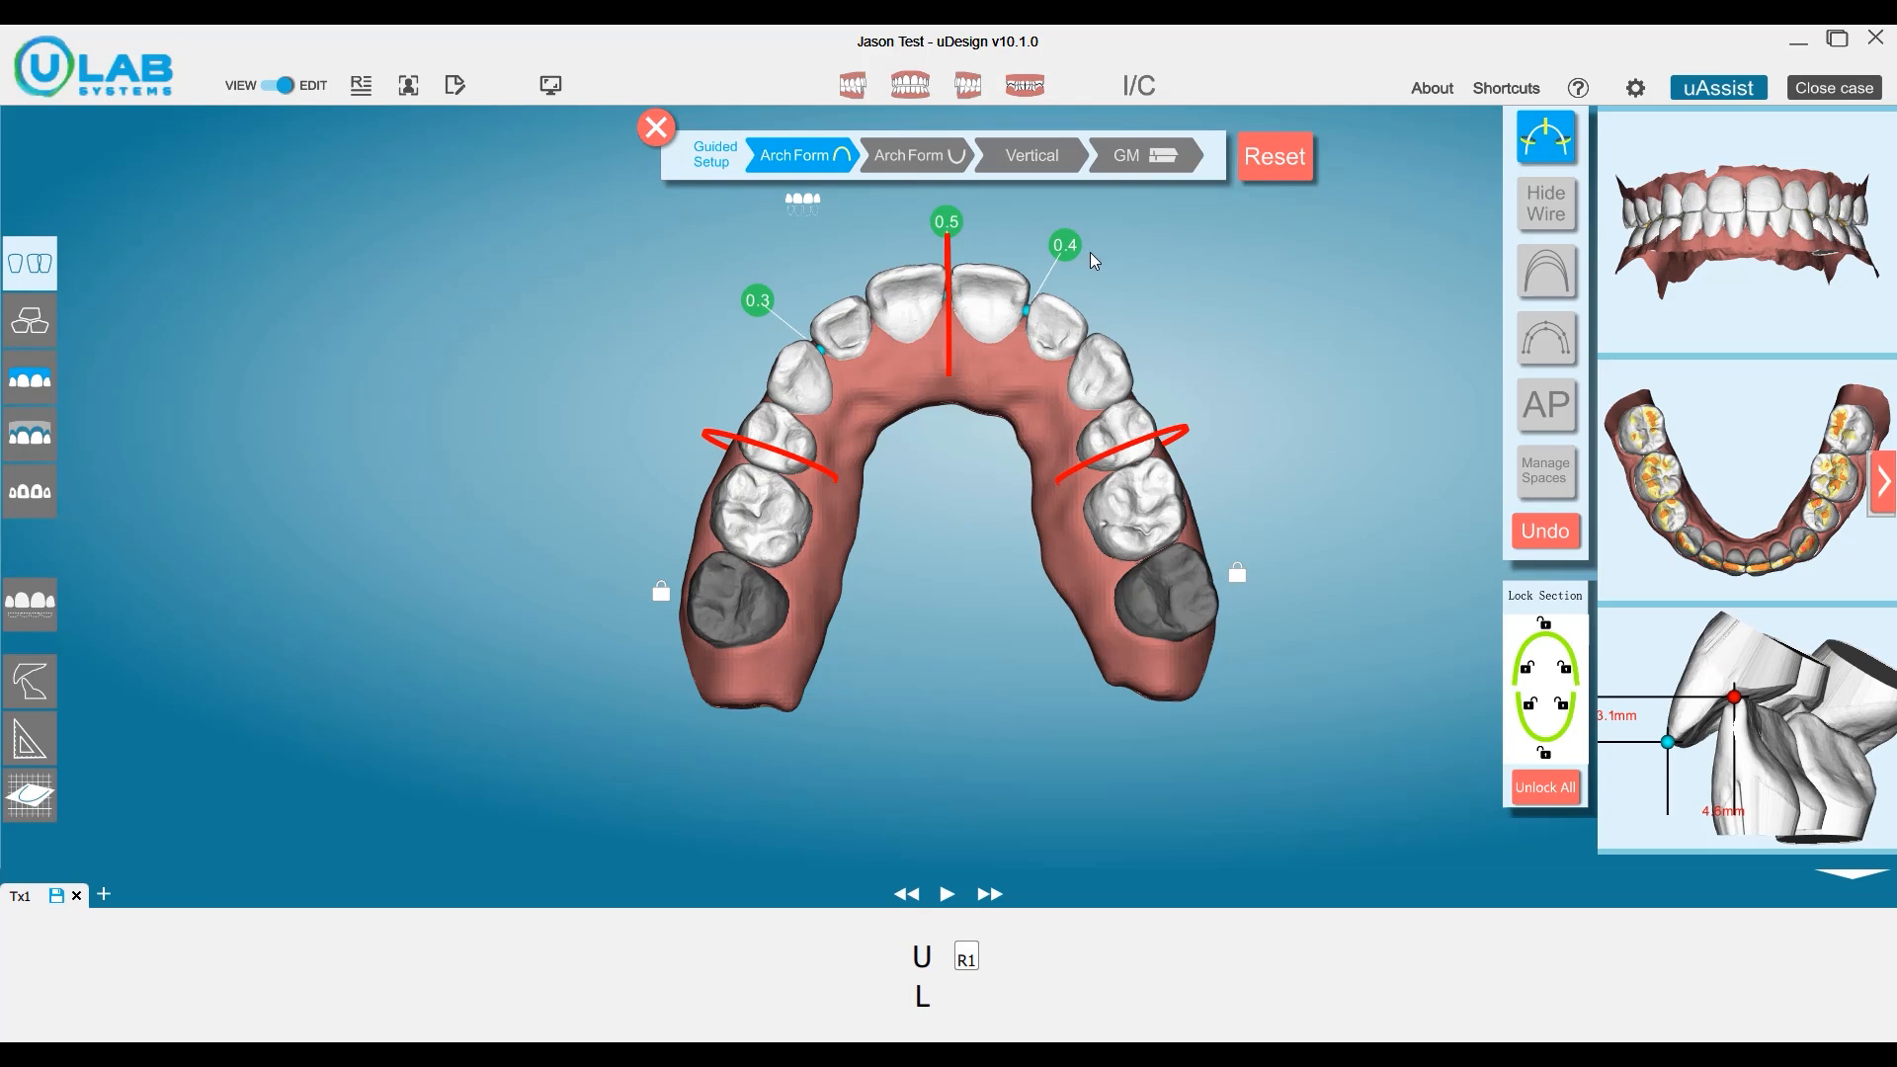
{"action": "mouse_move", "coordinate": [956, 287]}
{"action": "left_click", "coordinate": [952, 409]}
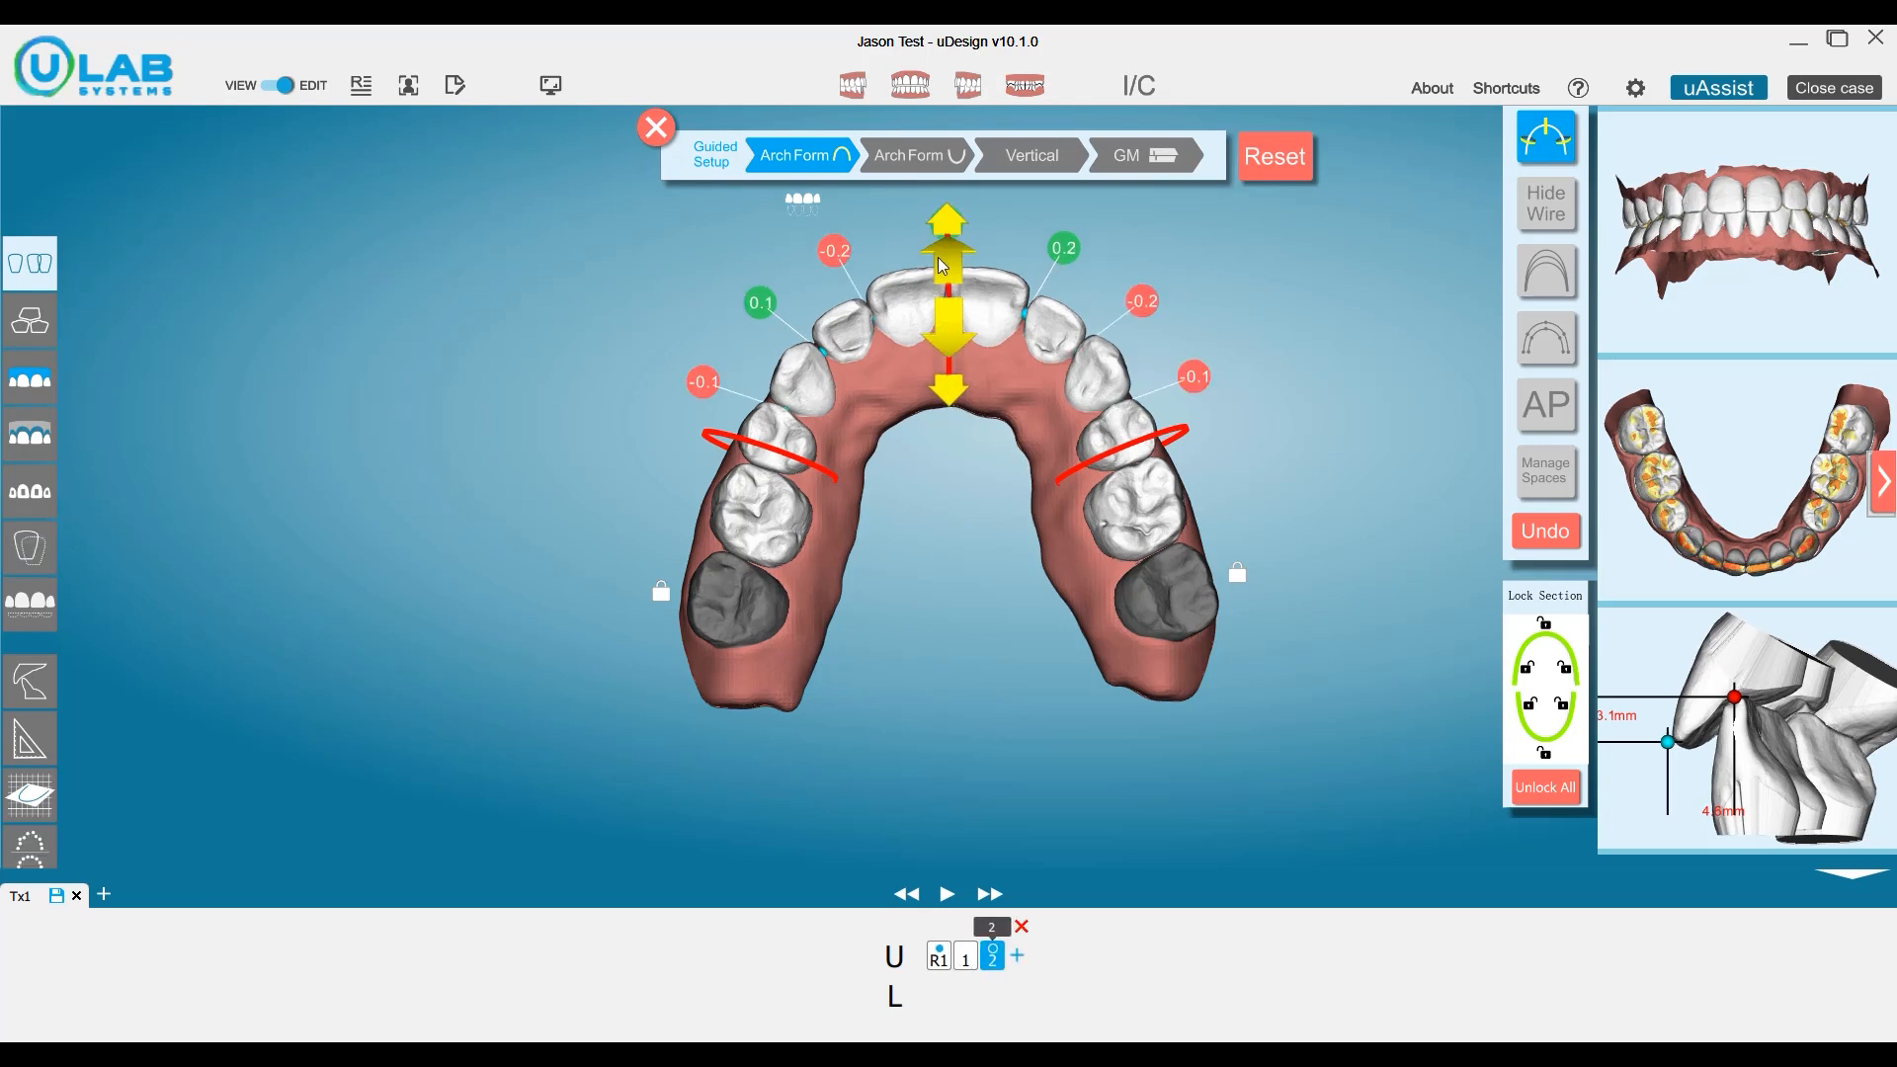
{"action": "left_click", "coordinate": [950, 324]}
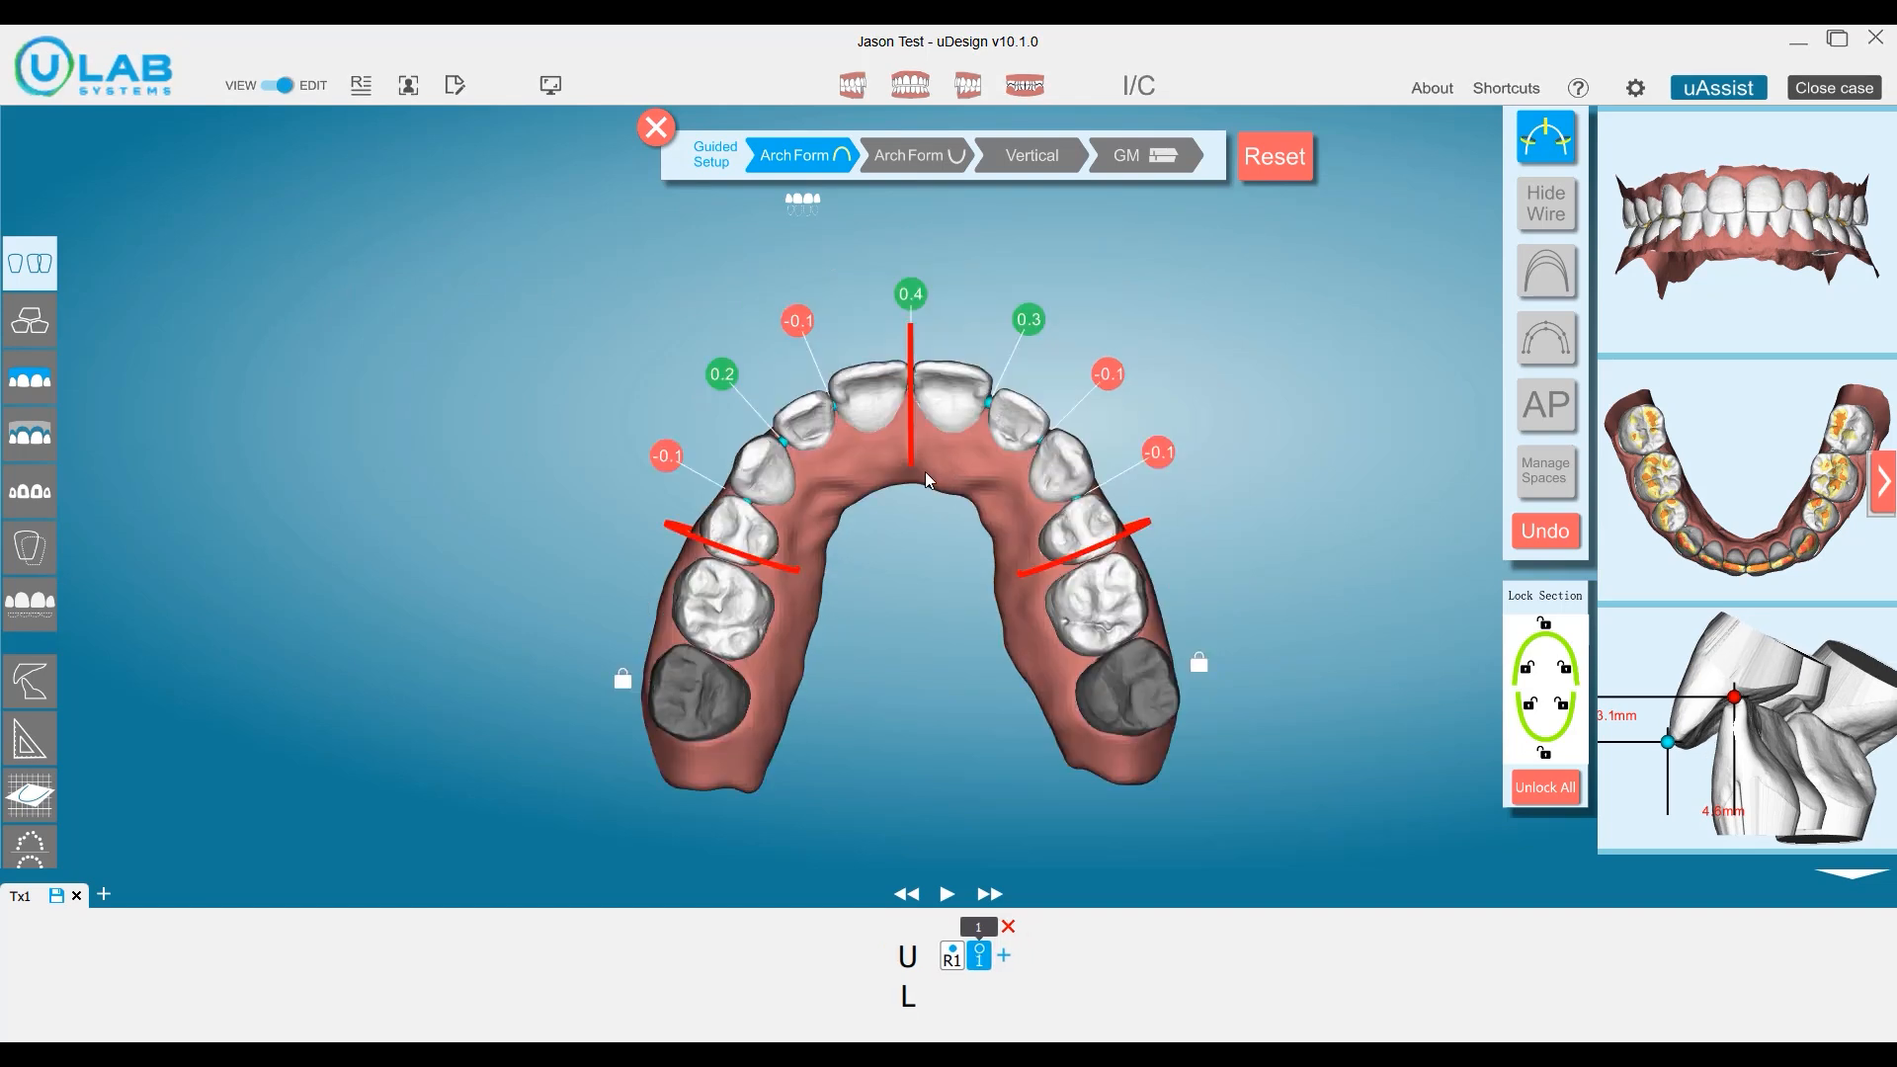
{"action": "mouse_move", "coordinate": [925, 455]}
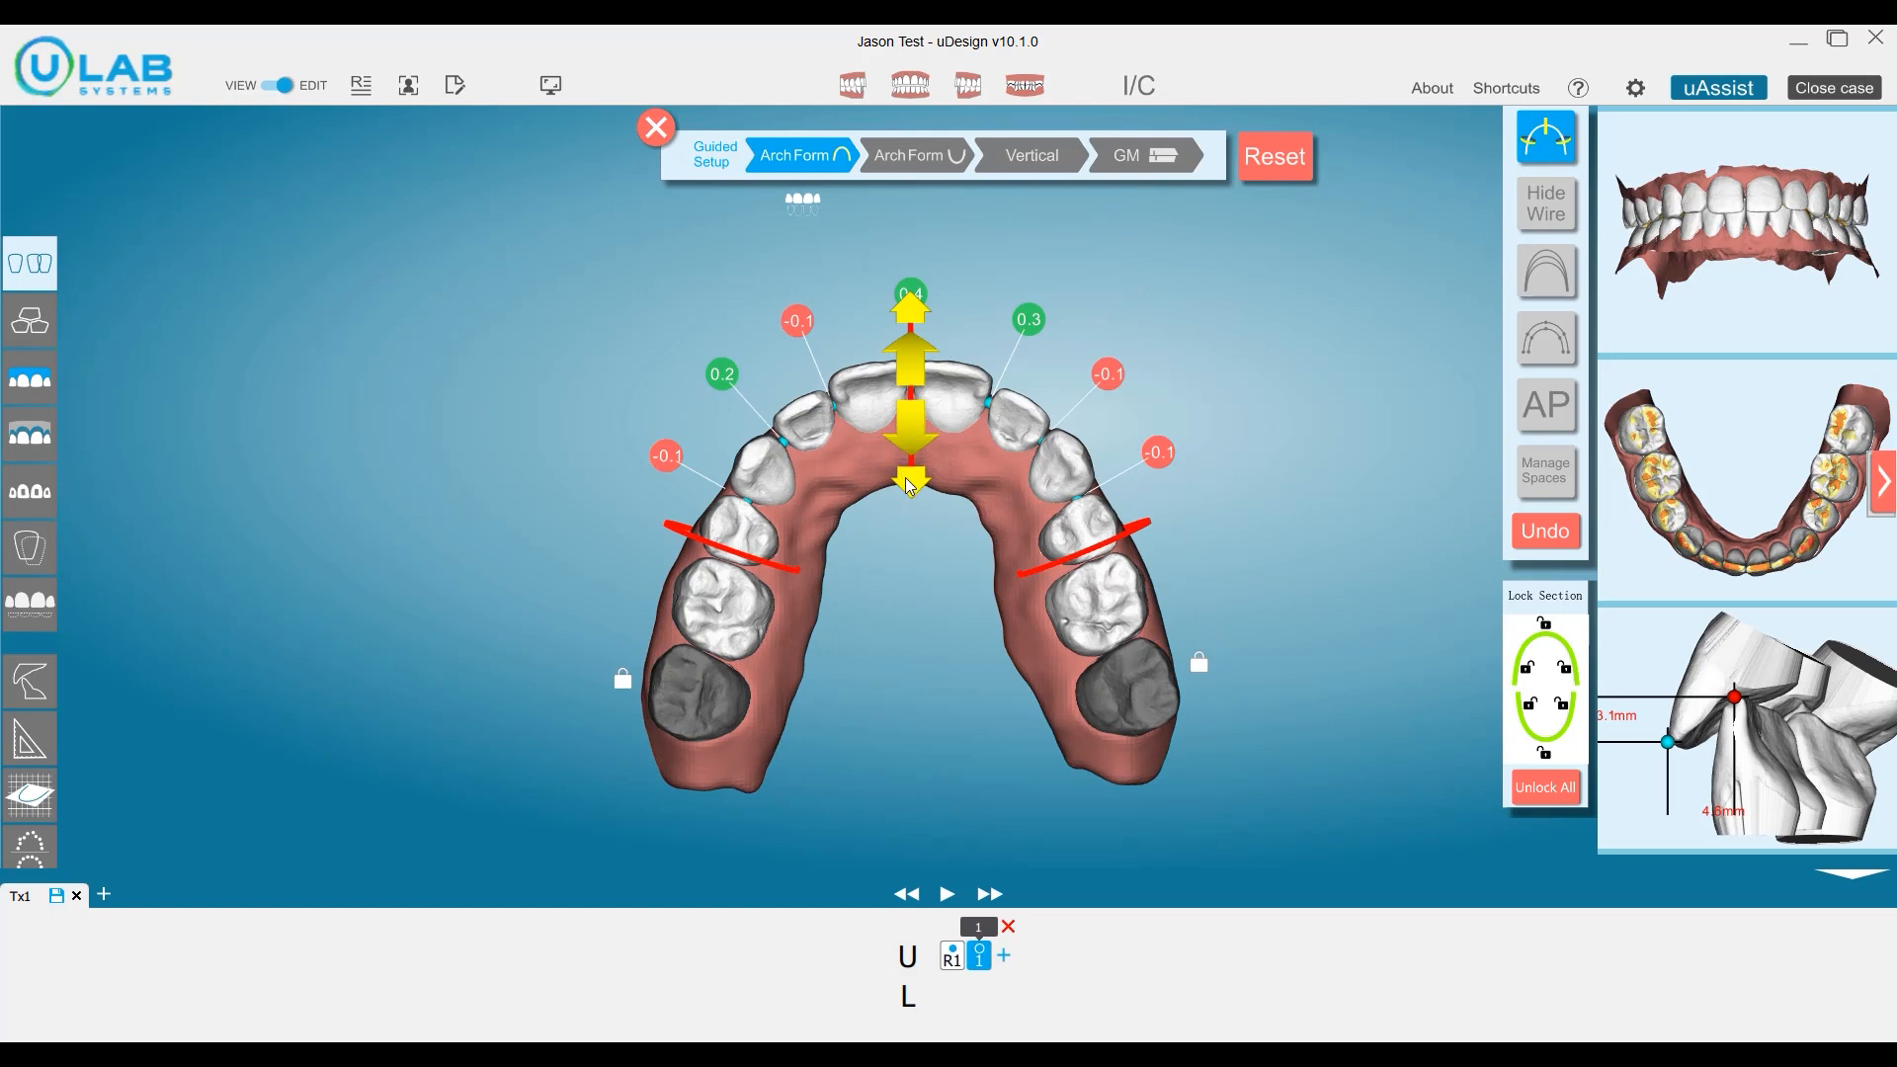
{"action": "left_click", "coordinate": [909, 481]}
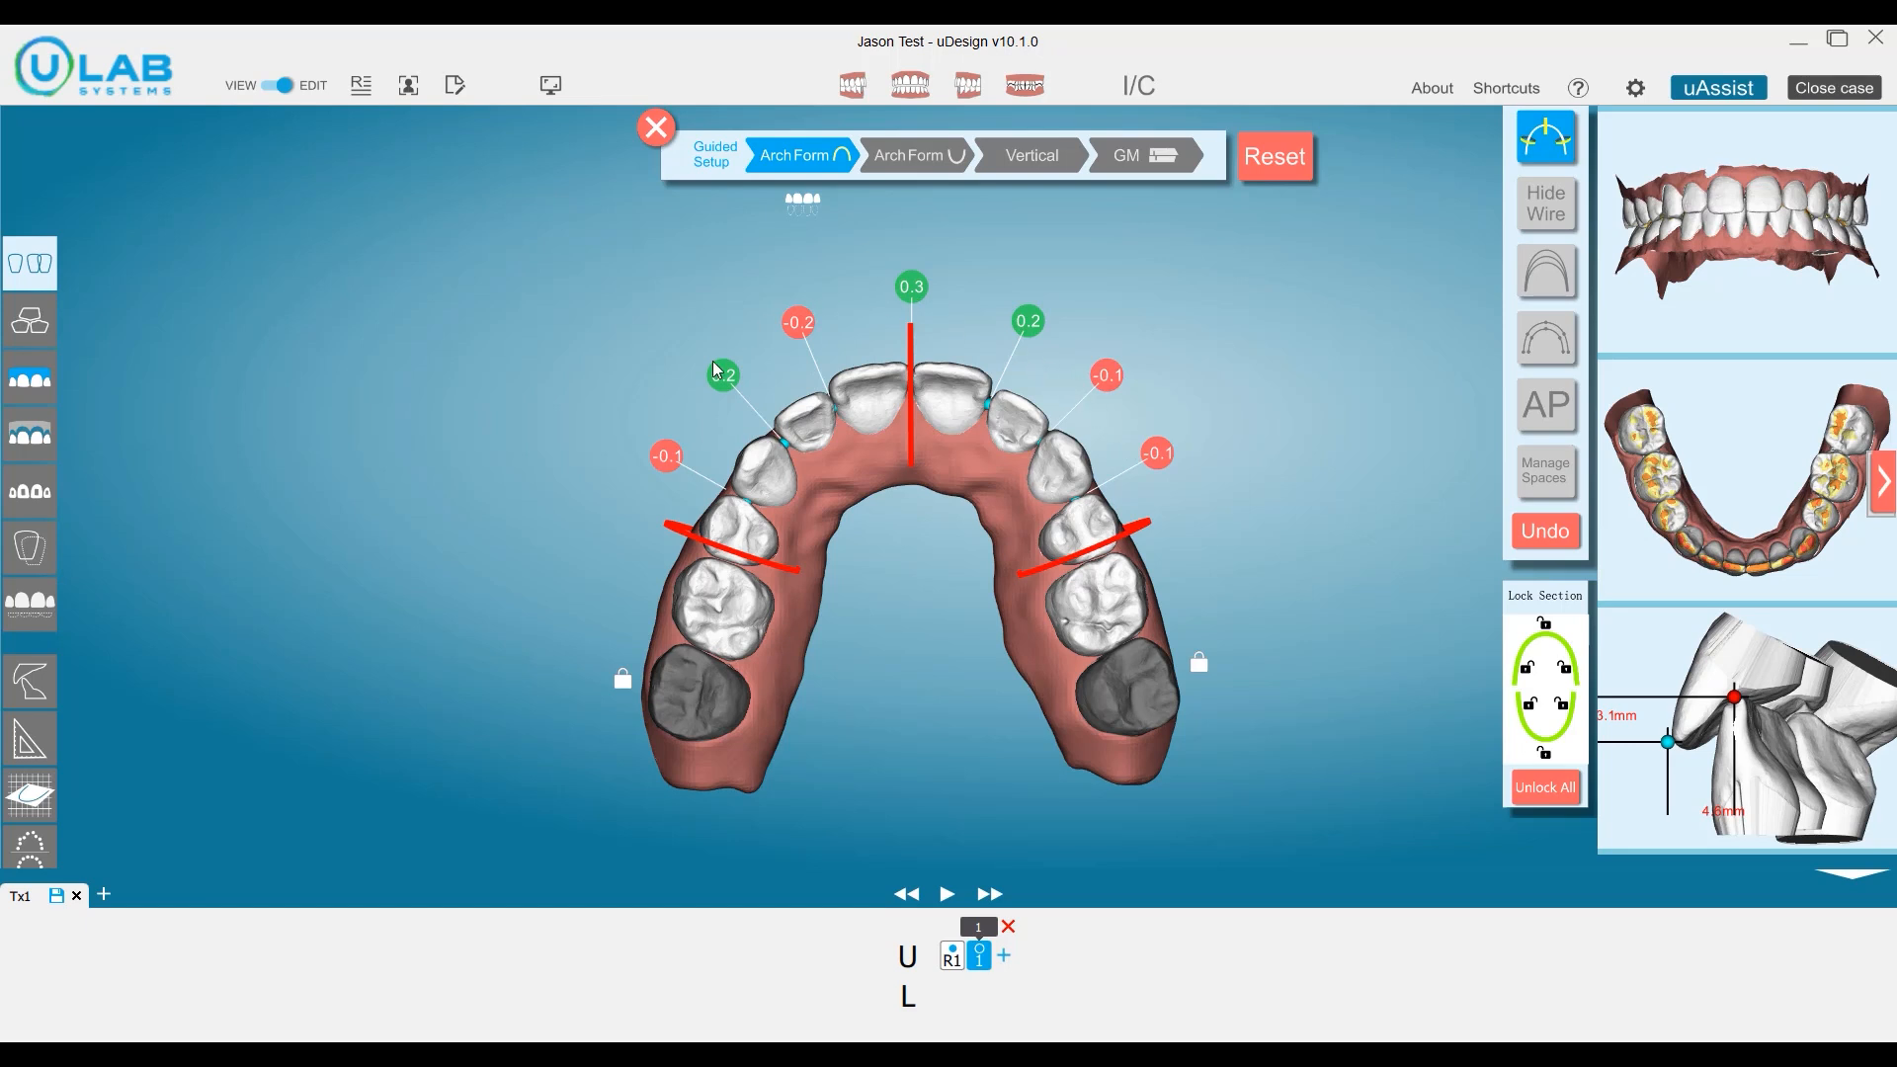
{"action": "left_click", "coordinate": [918, 483]}
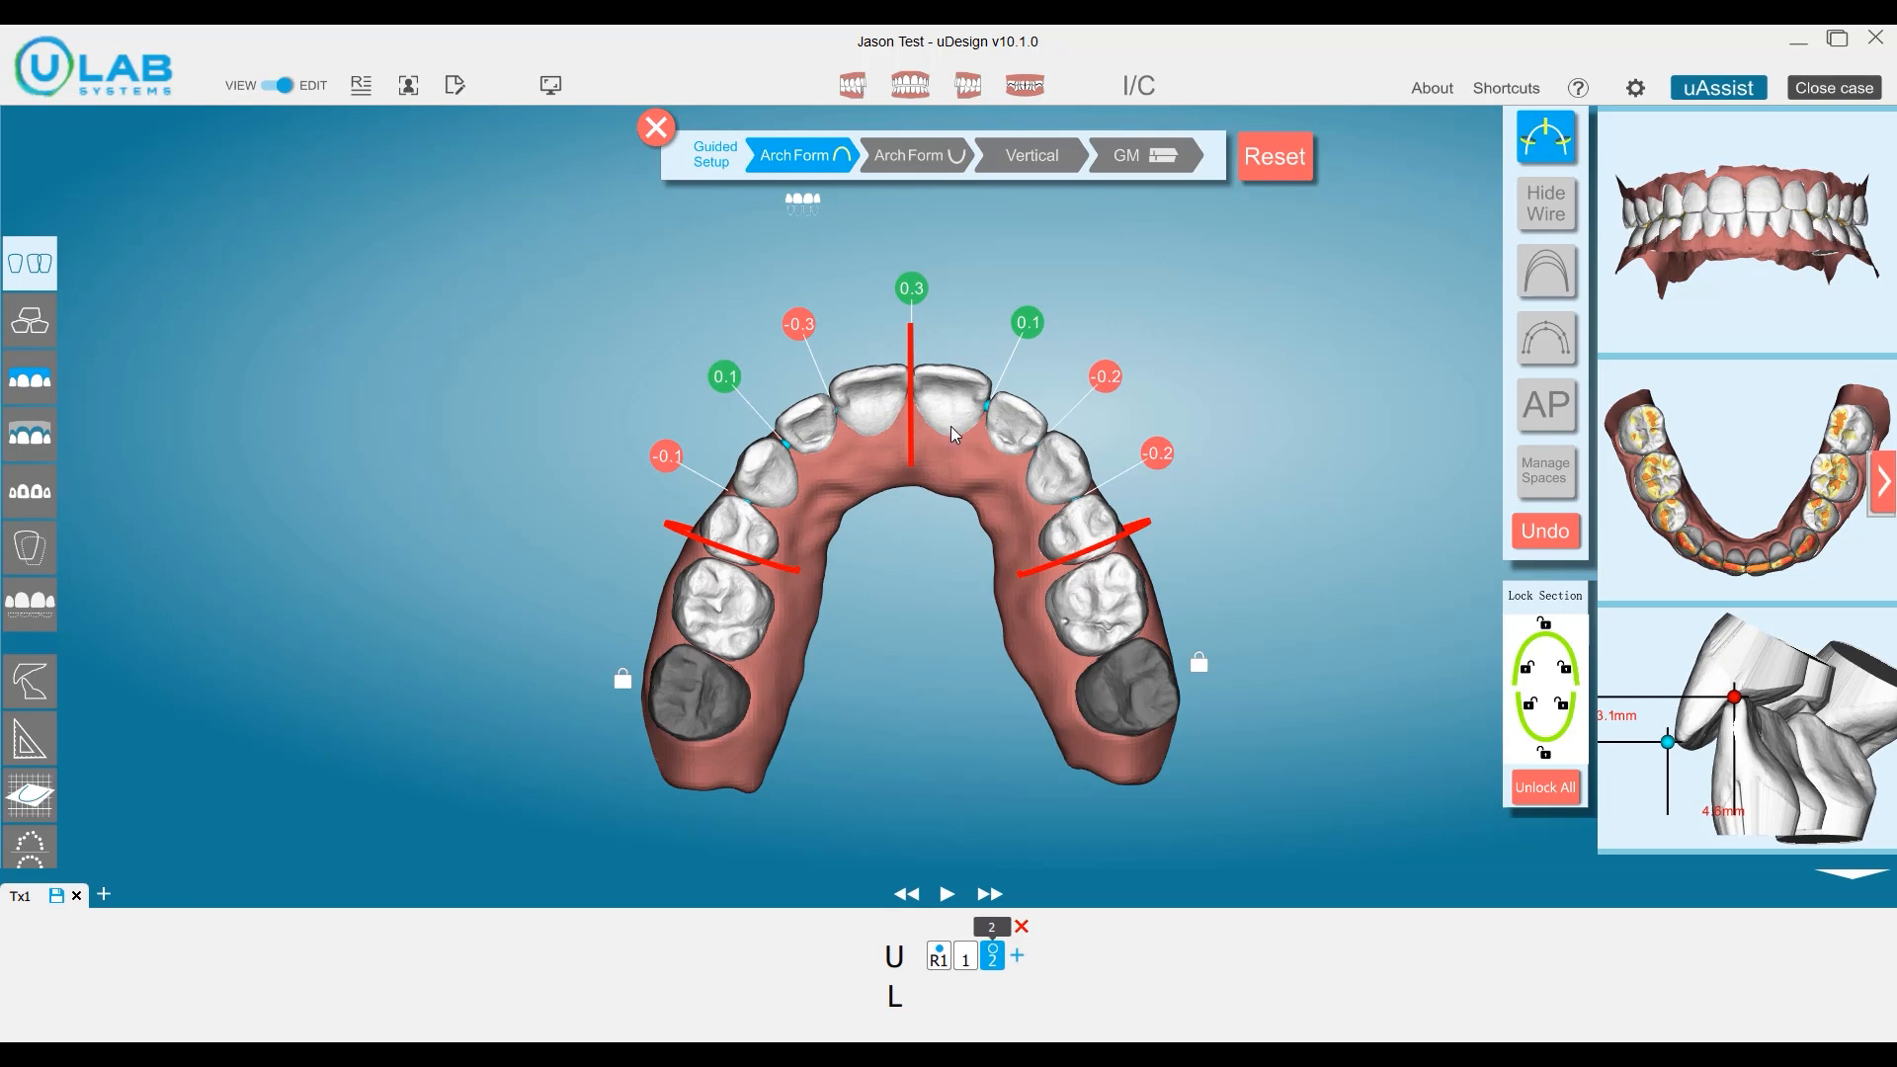
{"action": "left_click", "coordinate": [1557, 153]}
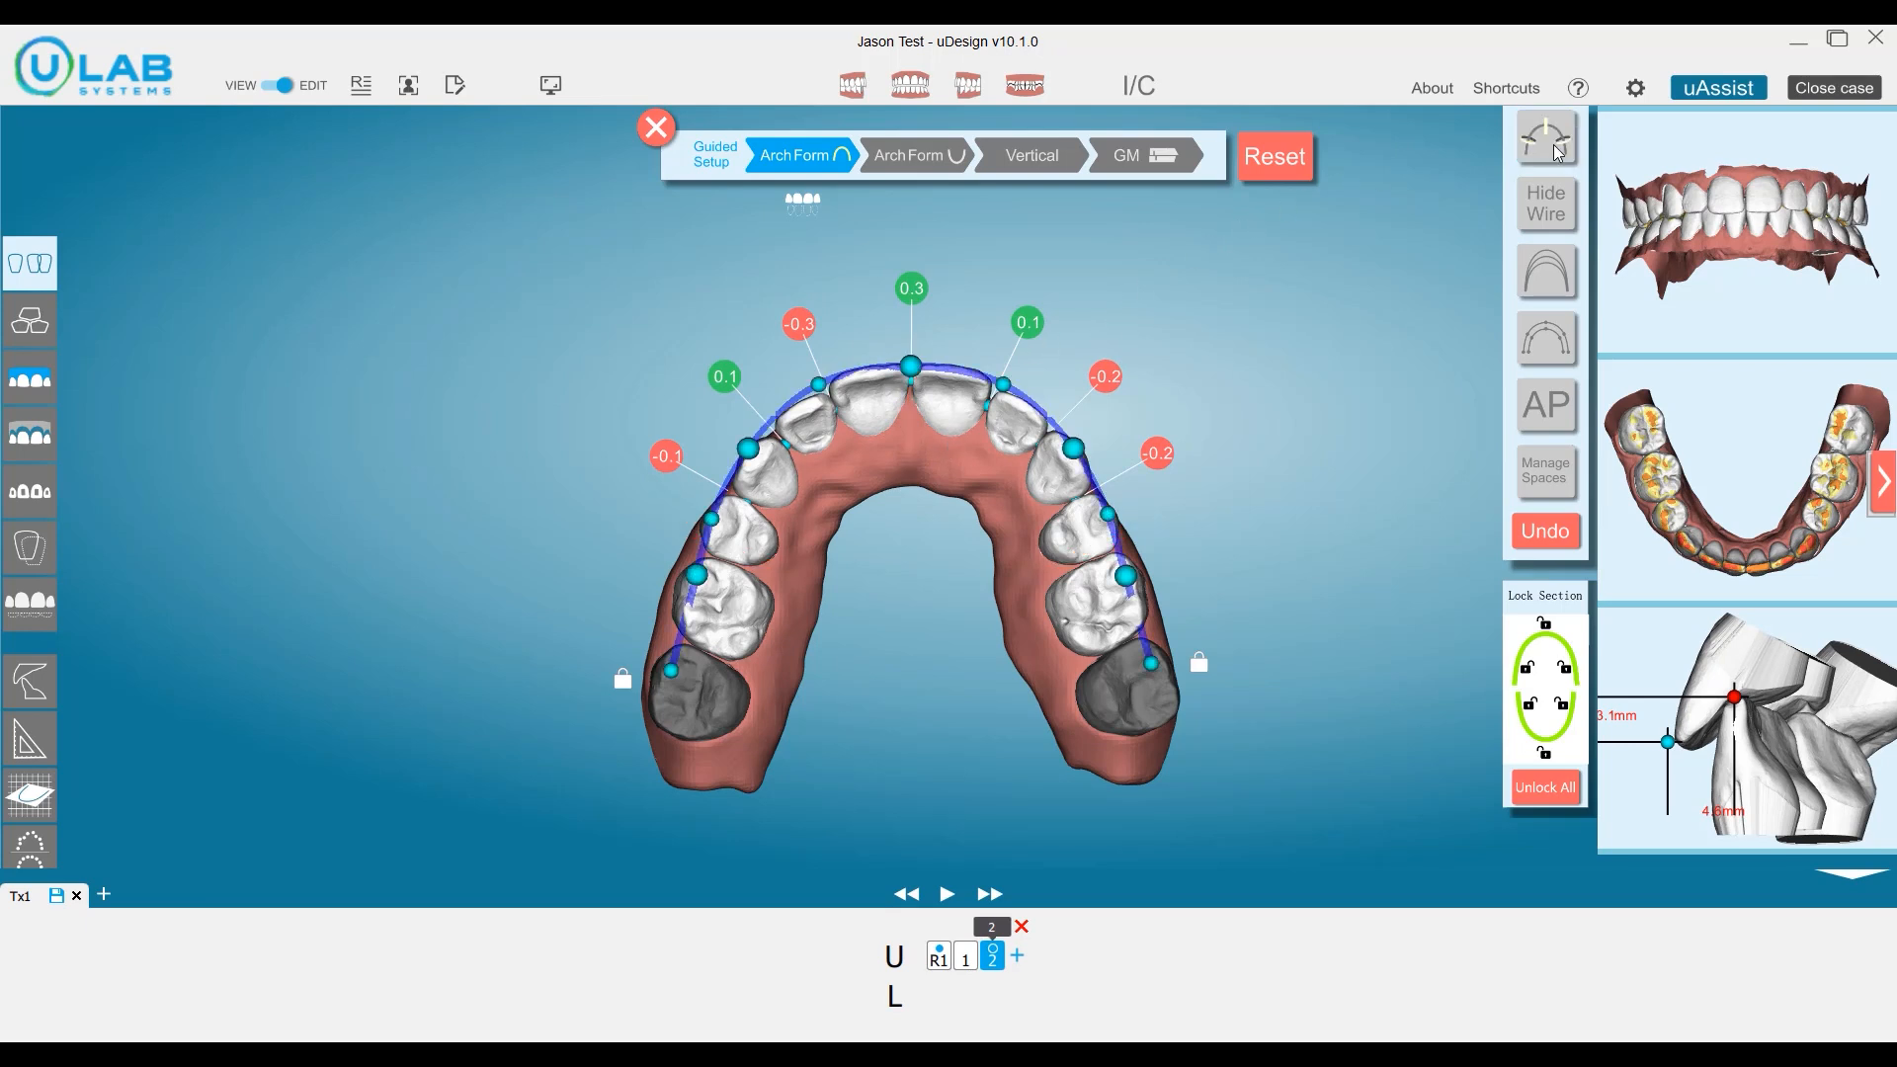
Distribute the upper arch's spaces across 4–4 without maintaining the midline, and clear the remaining collision between the upper left canine and premolar.
{"action": "left_click", "coordinate": [1534, 478]}
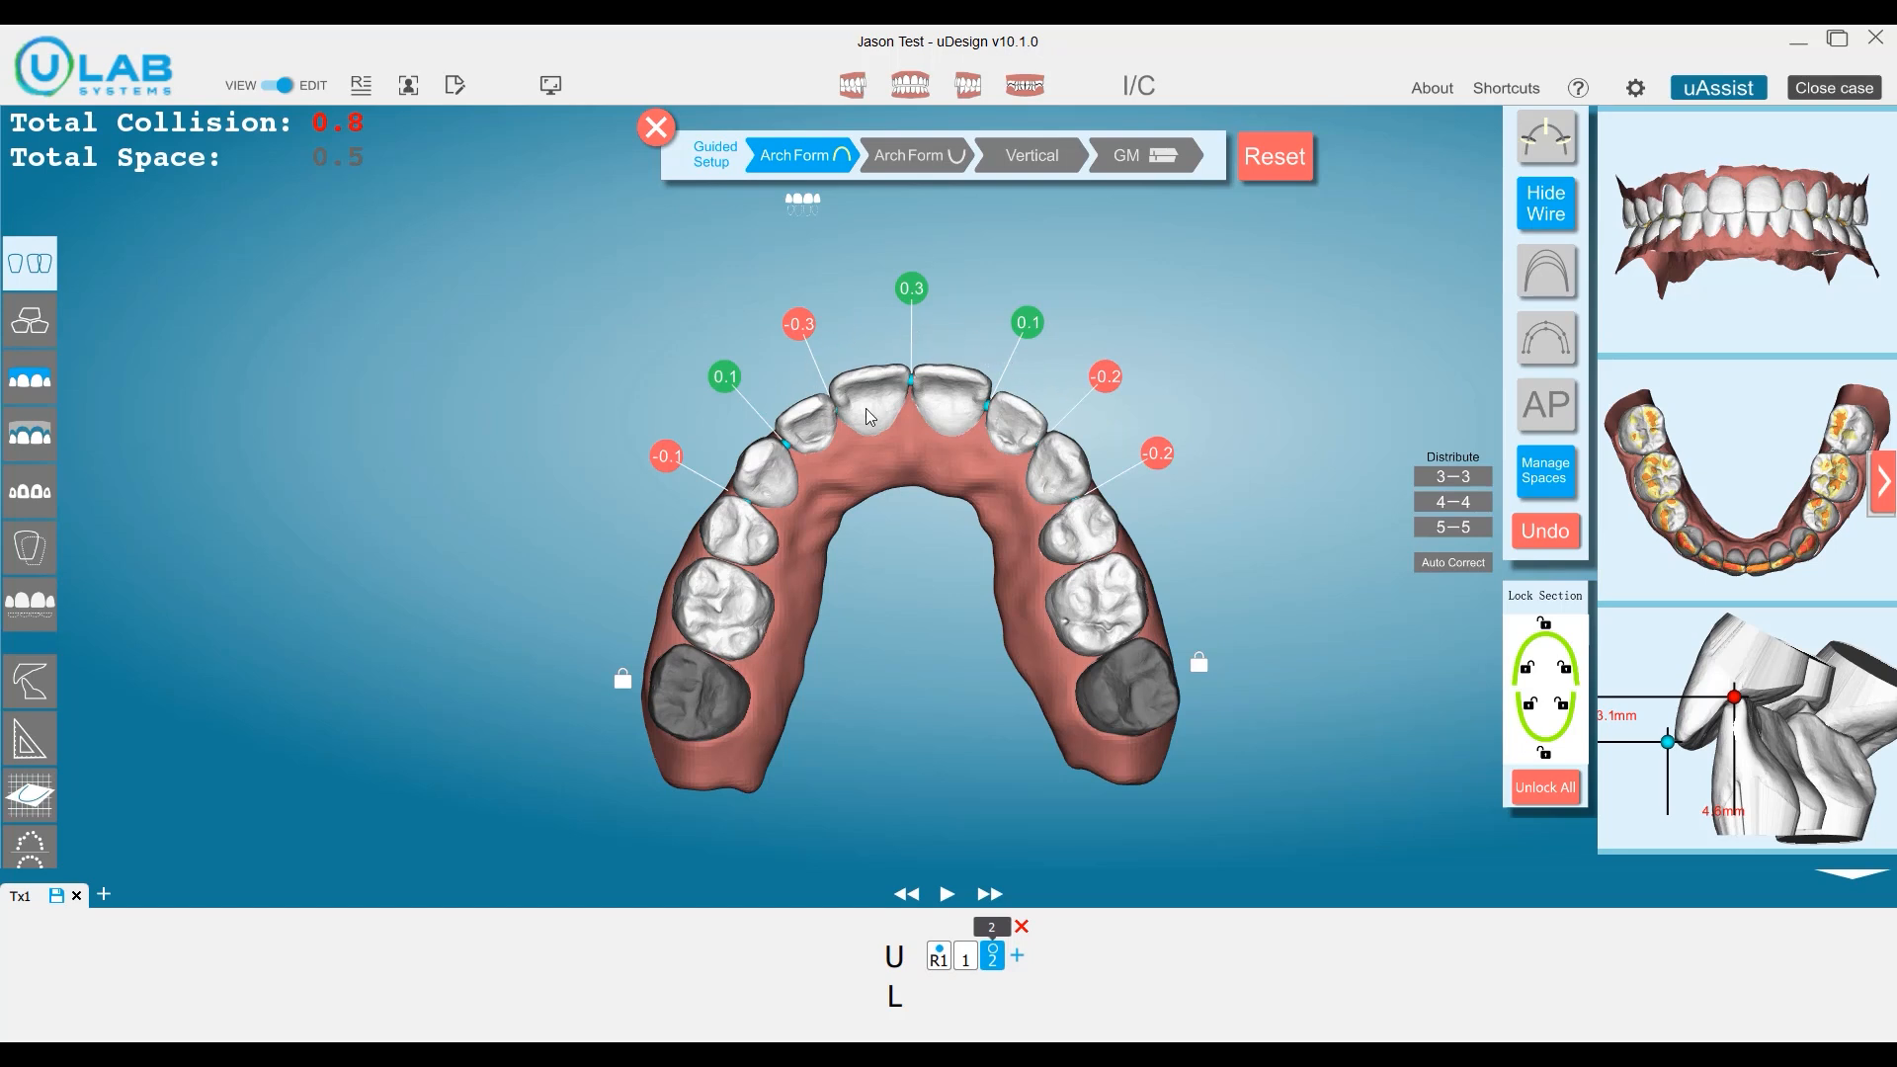
{"action": "mouse_move", "coordinate": [667, 463]}
{"action": "left_click", "coordinate": [1455, 501]}
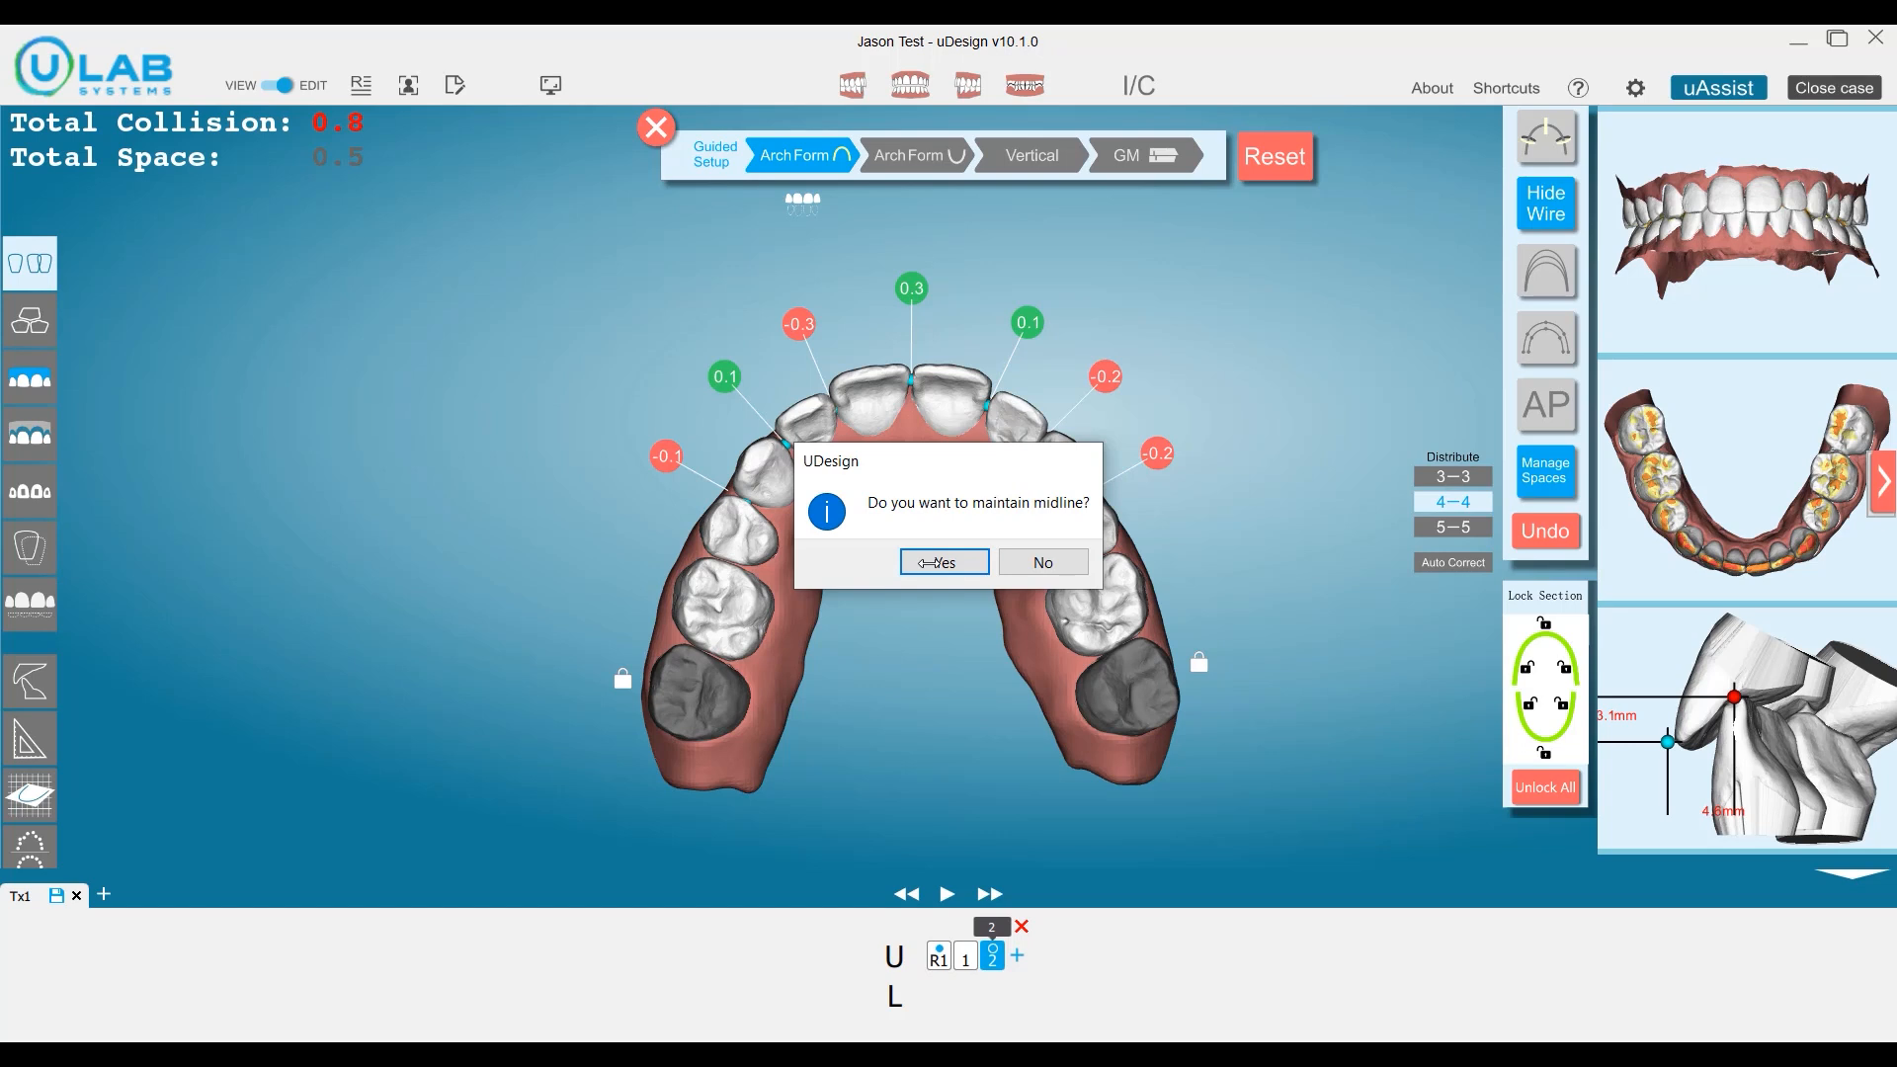
{"action": "left_click", "coordinate": [1035, 561]}
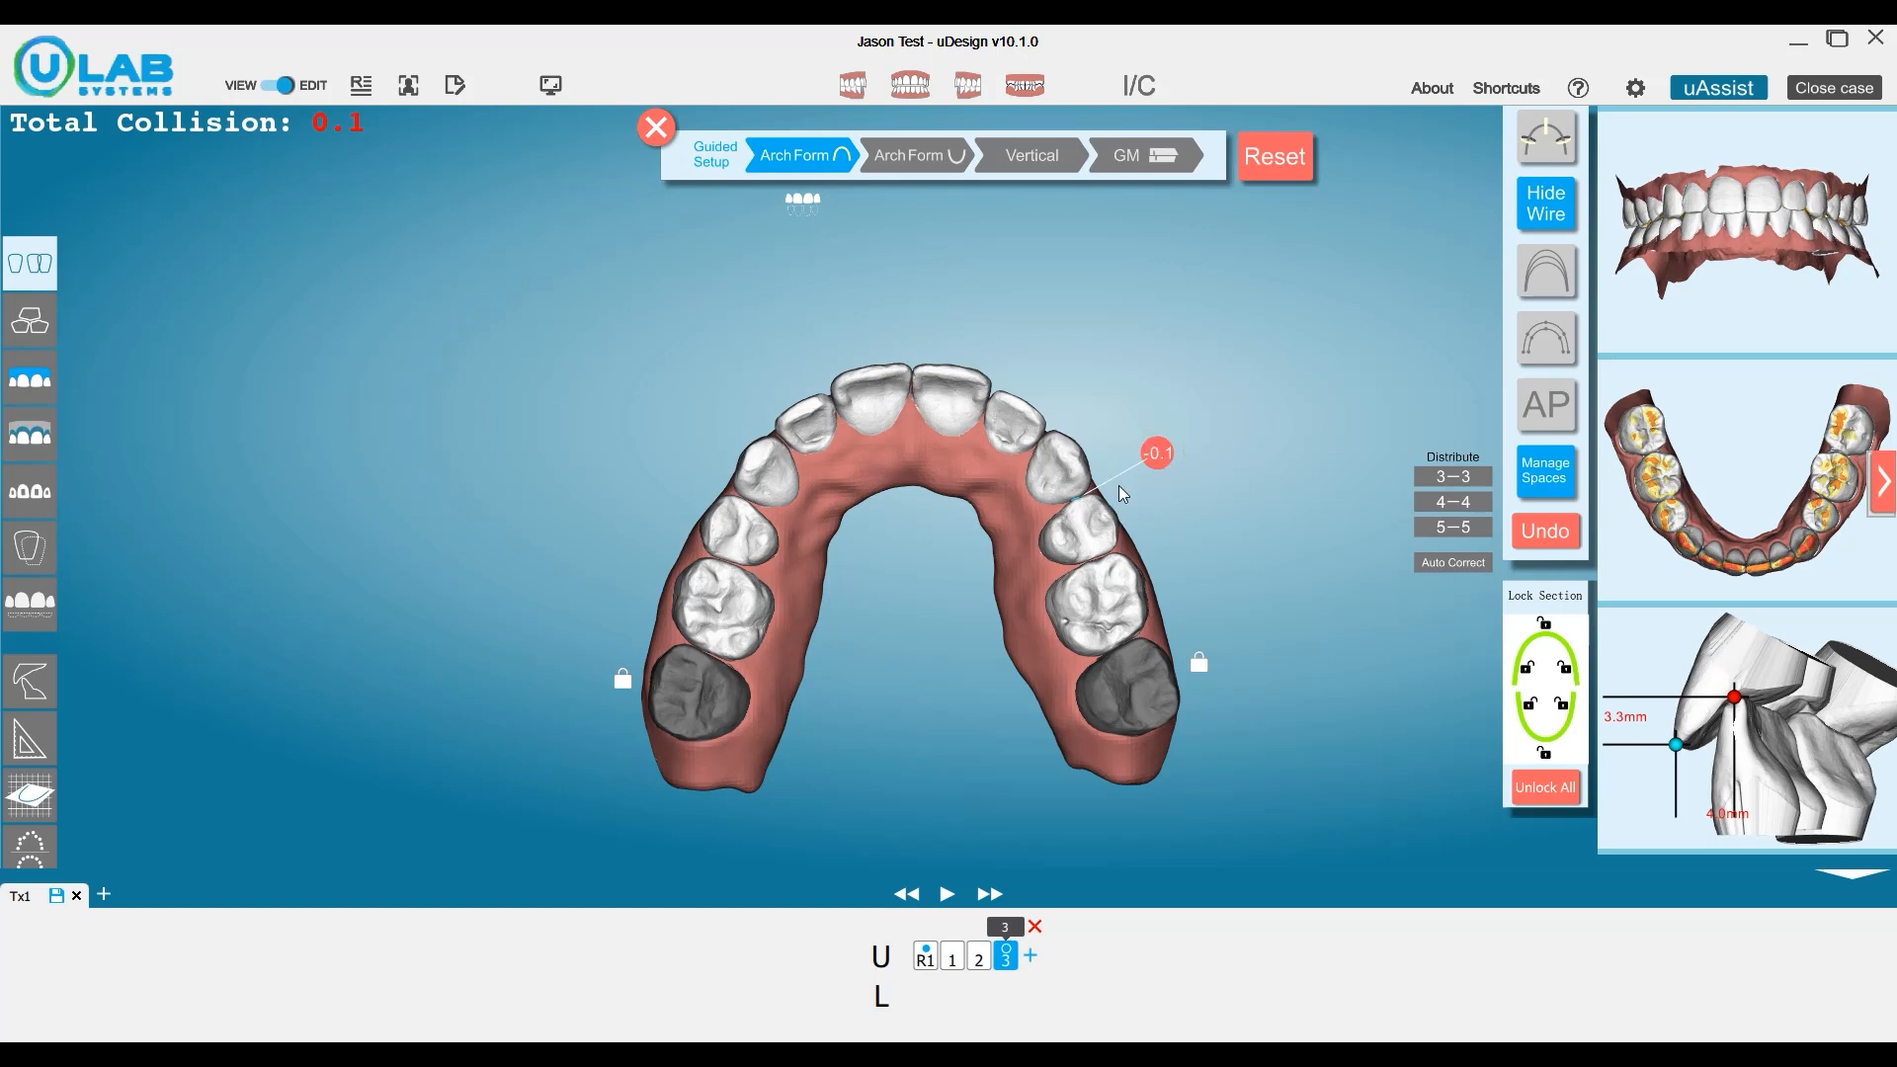
{"action": "mouse_move", "coordinate": [1154, 461]}
{"action": "left_click", "coordinate": [1155, 415]}
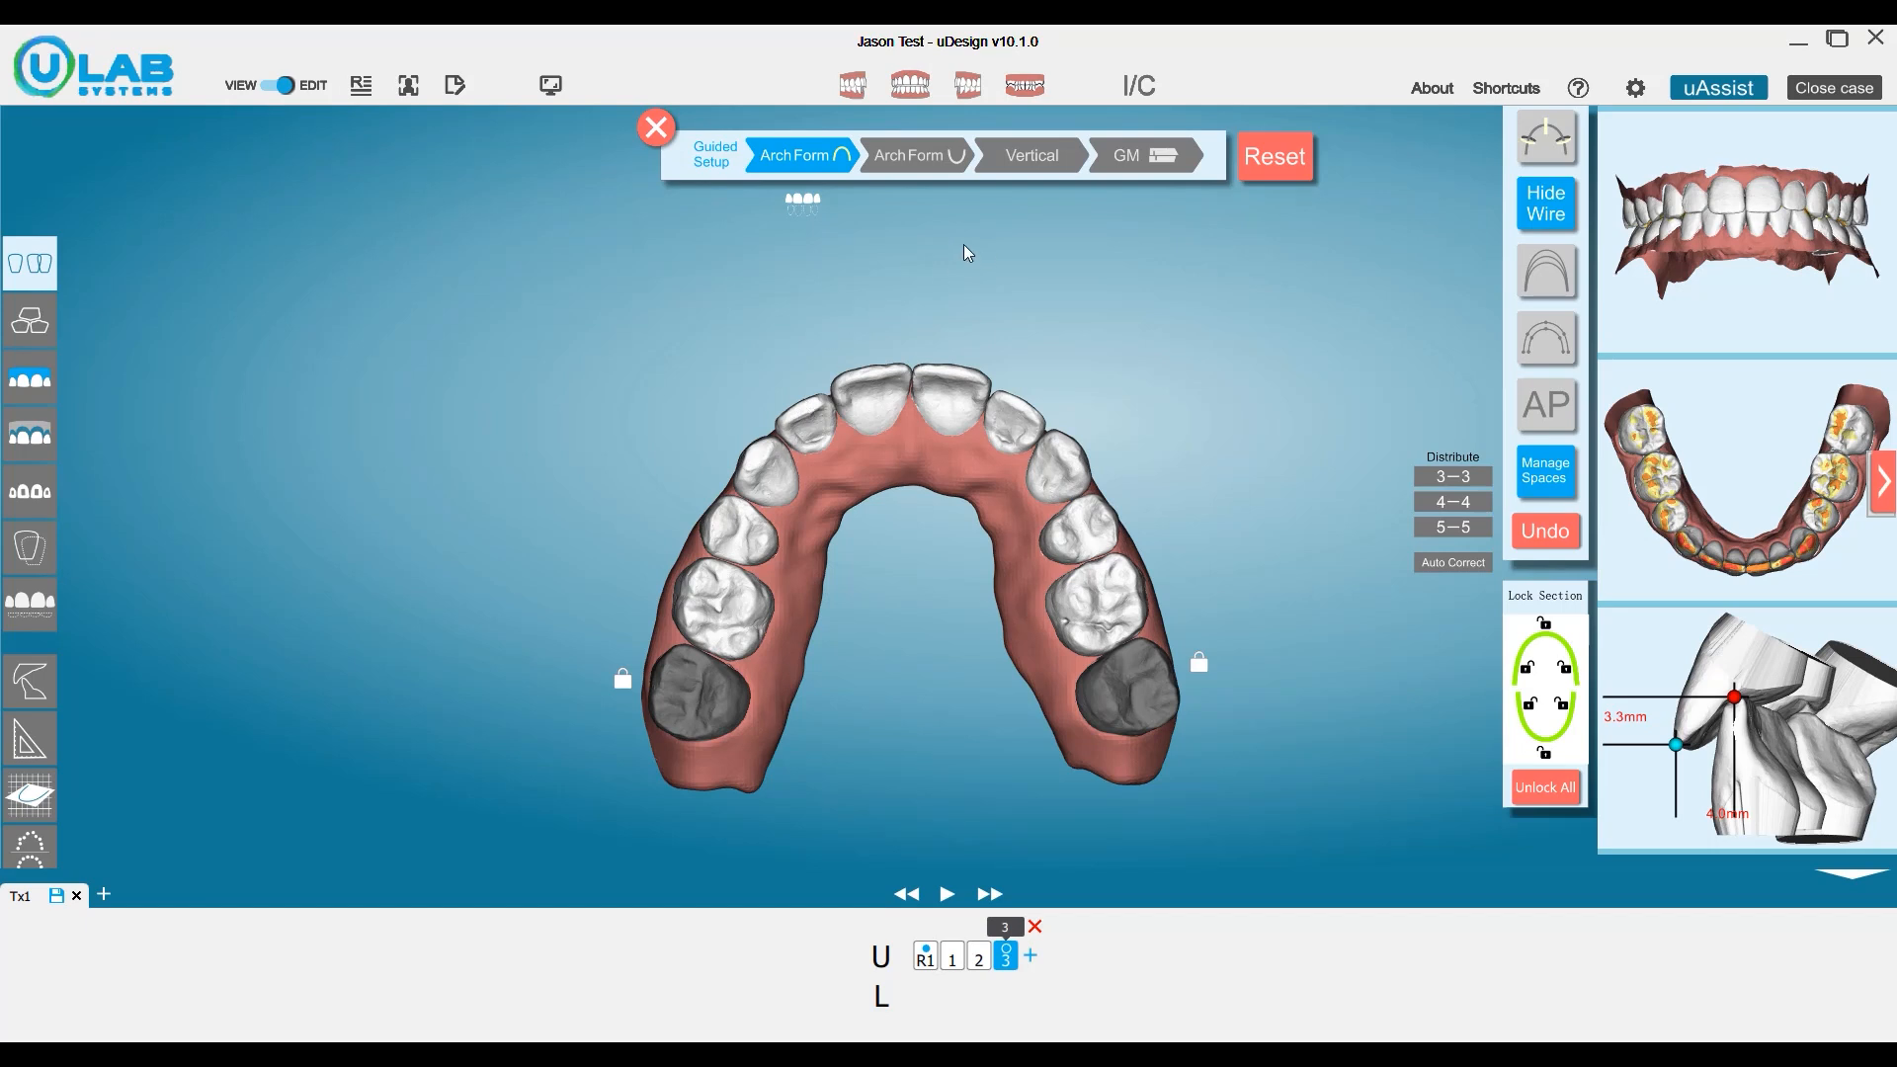
In Guided Setup's lower arch form, divide the archwire into sections and move the front section lingually.
{"action": "left_click", "coordinate": [918, 154]}
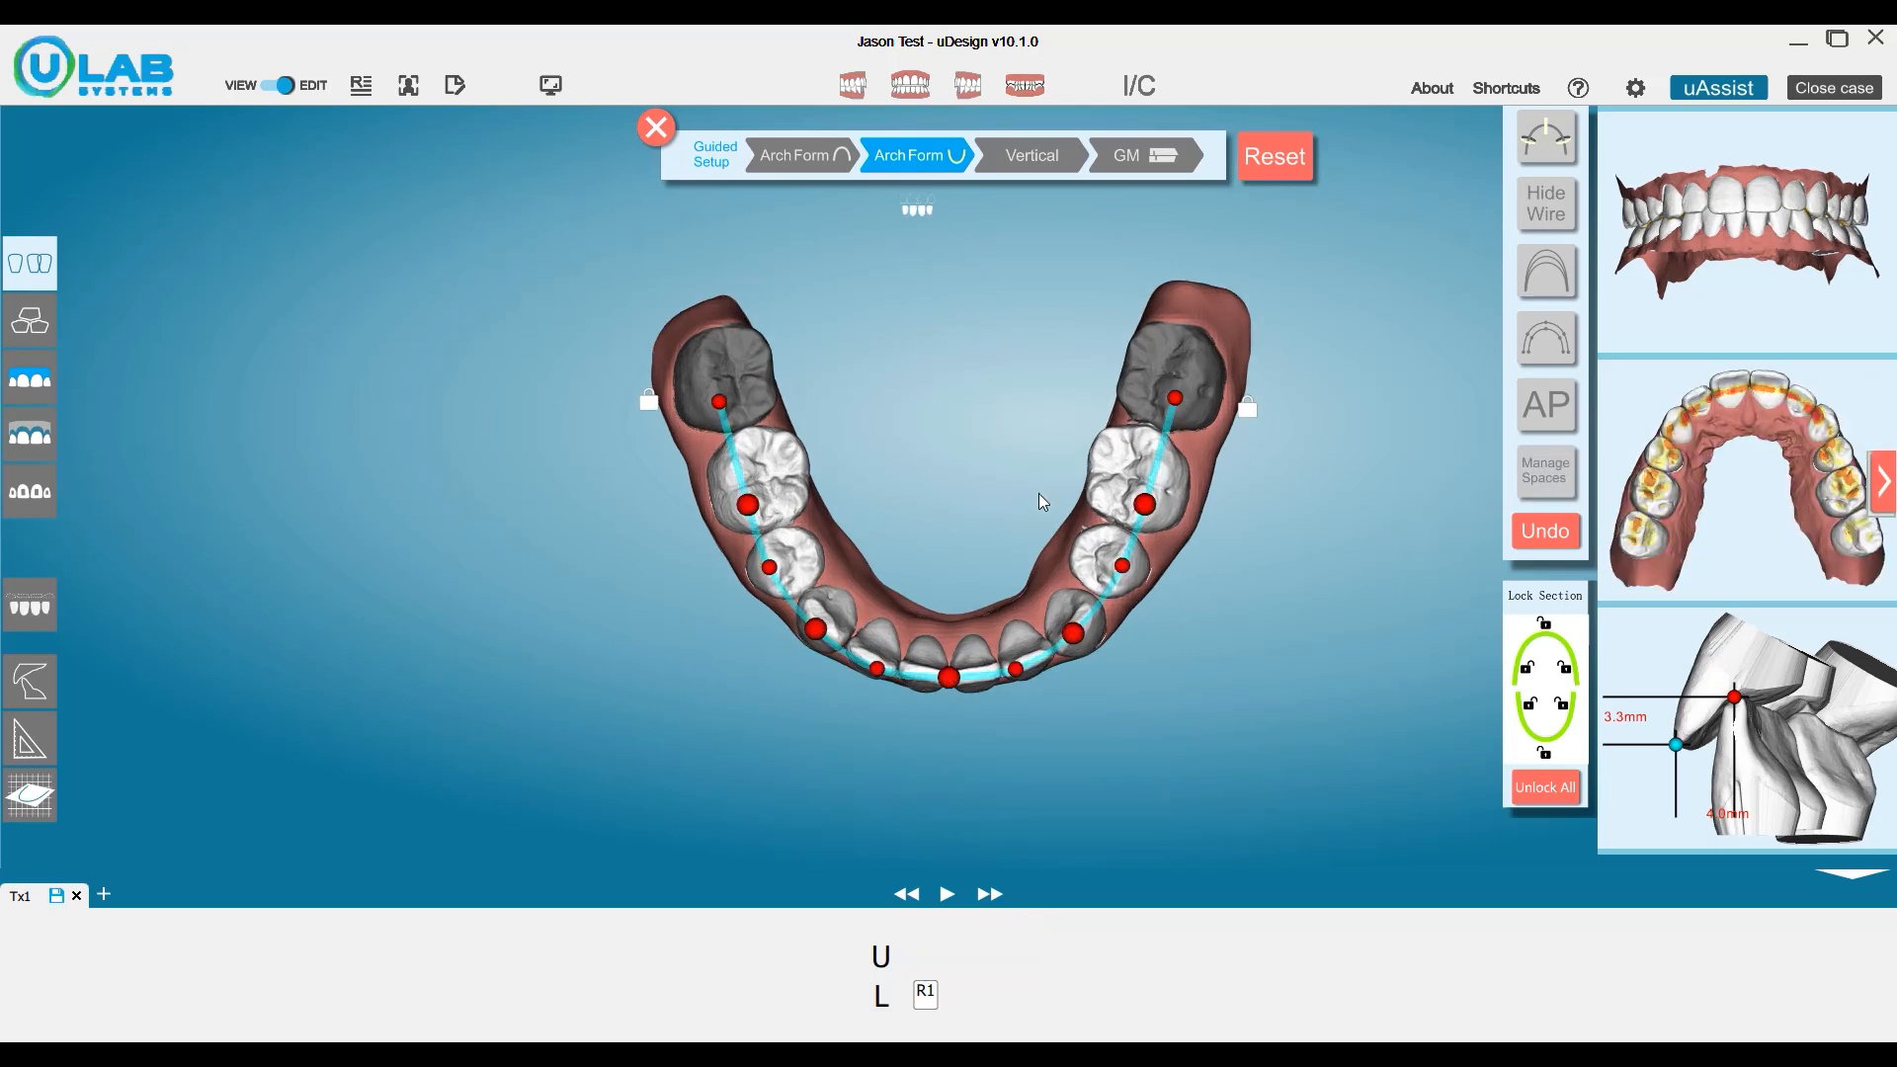
{"action": "middle_click_drag", "start_coordinate": [1045, 495], "coordinate": [964, 588]}
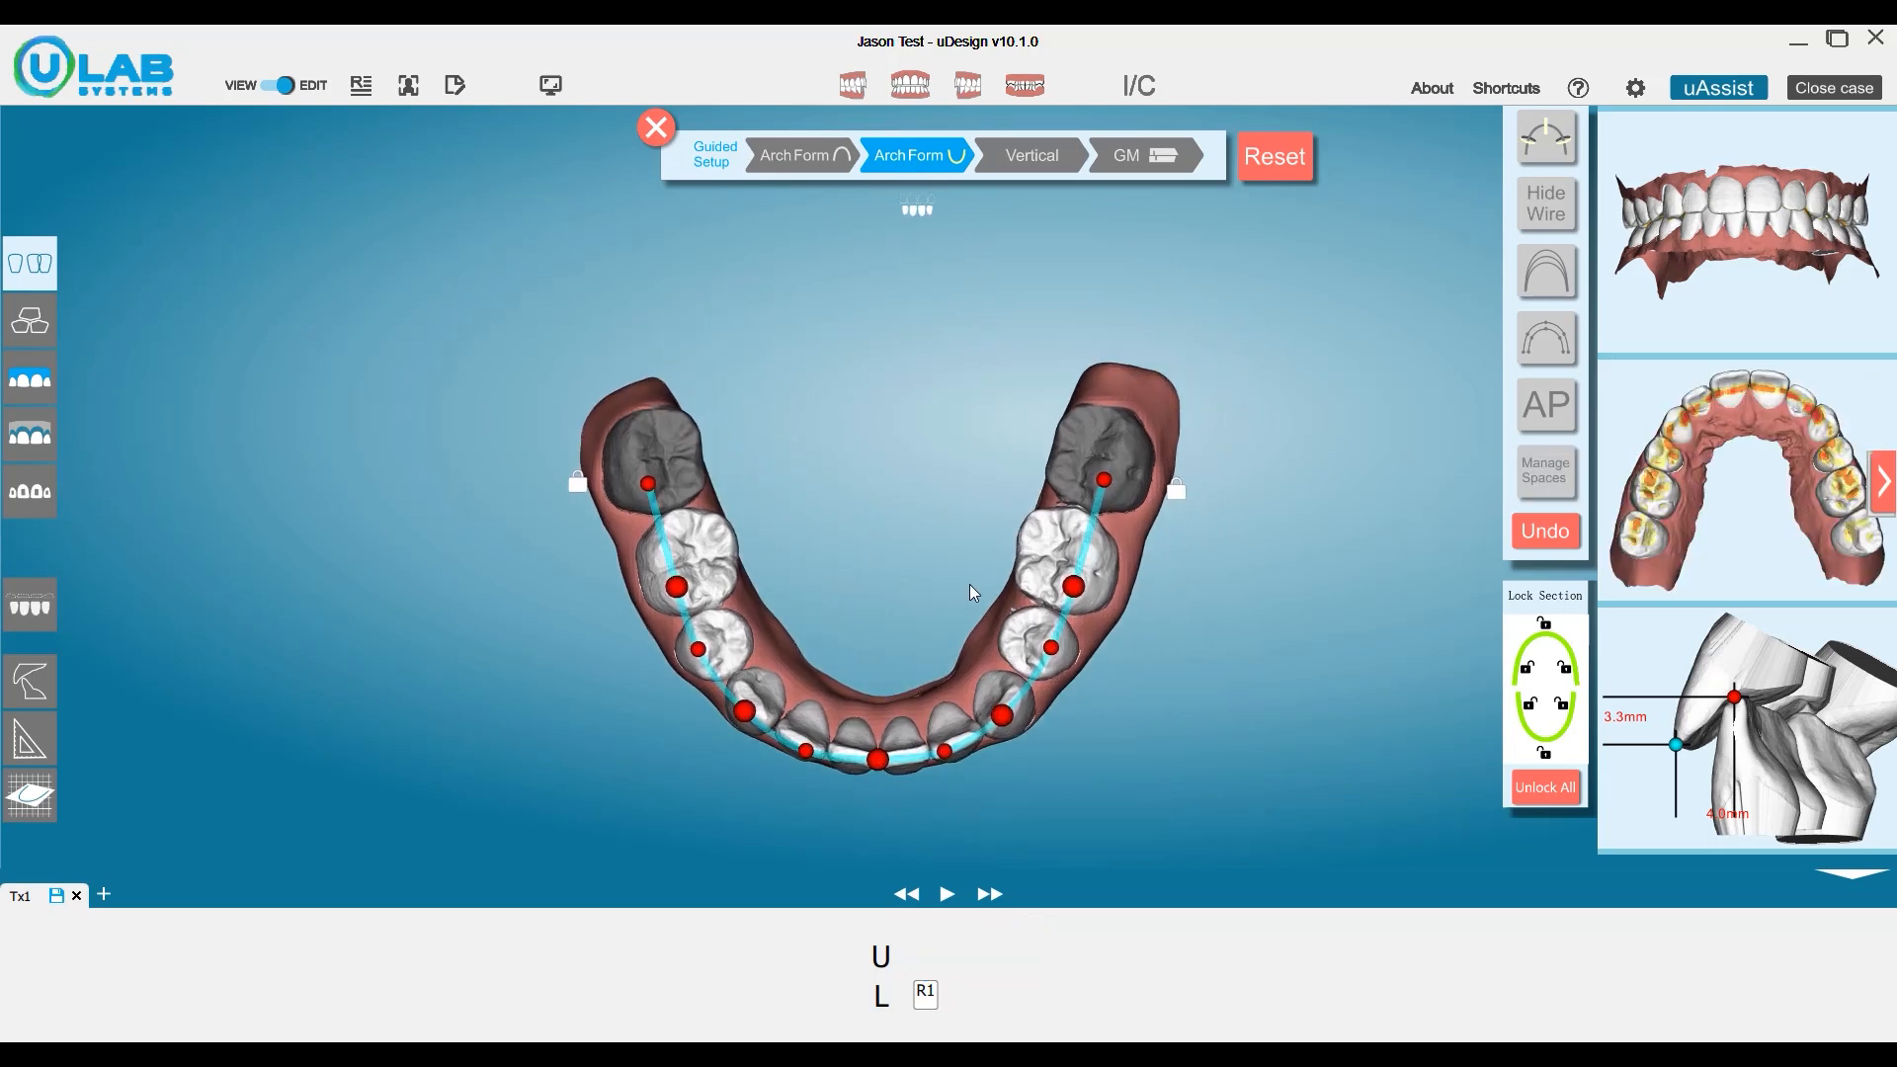
{"action": "left_click", "coordinate": [1541, 148]}
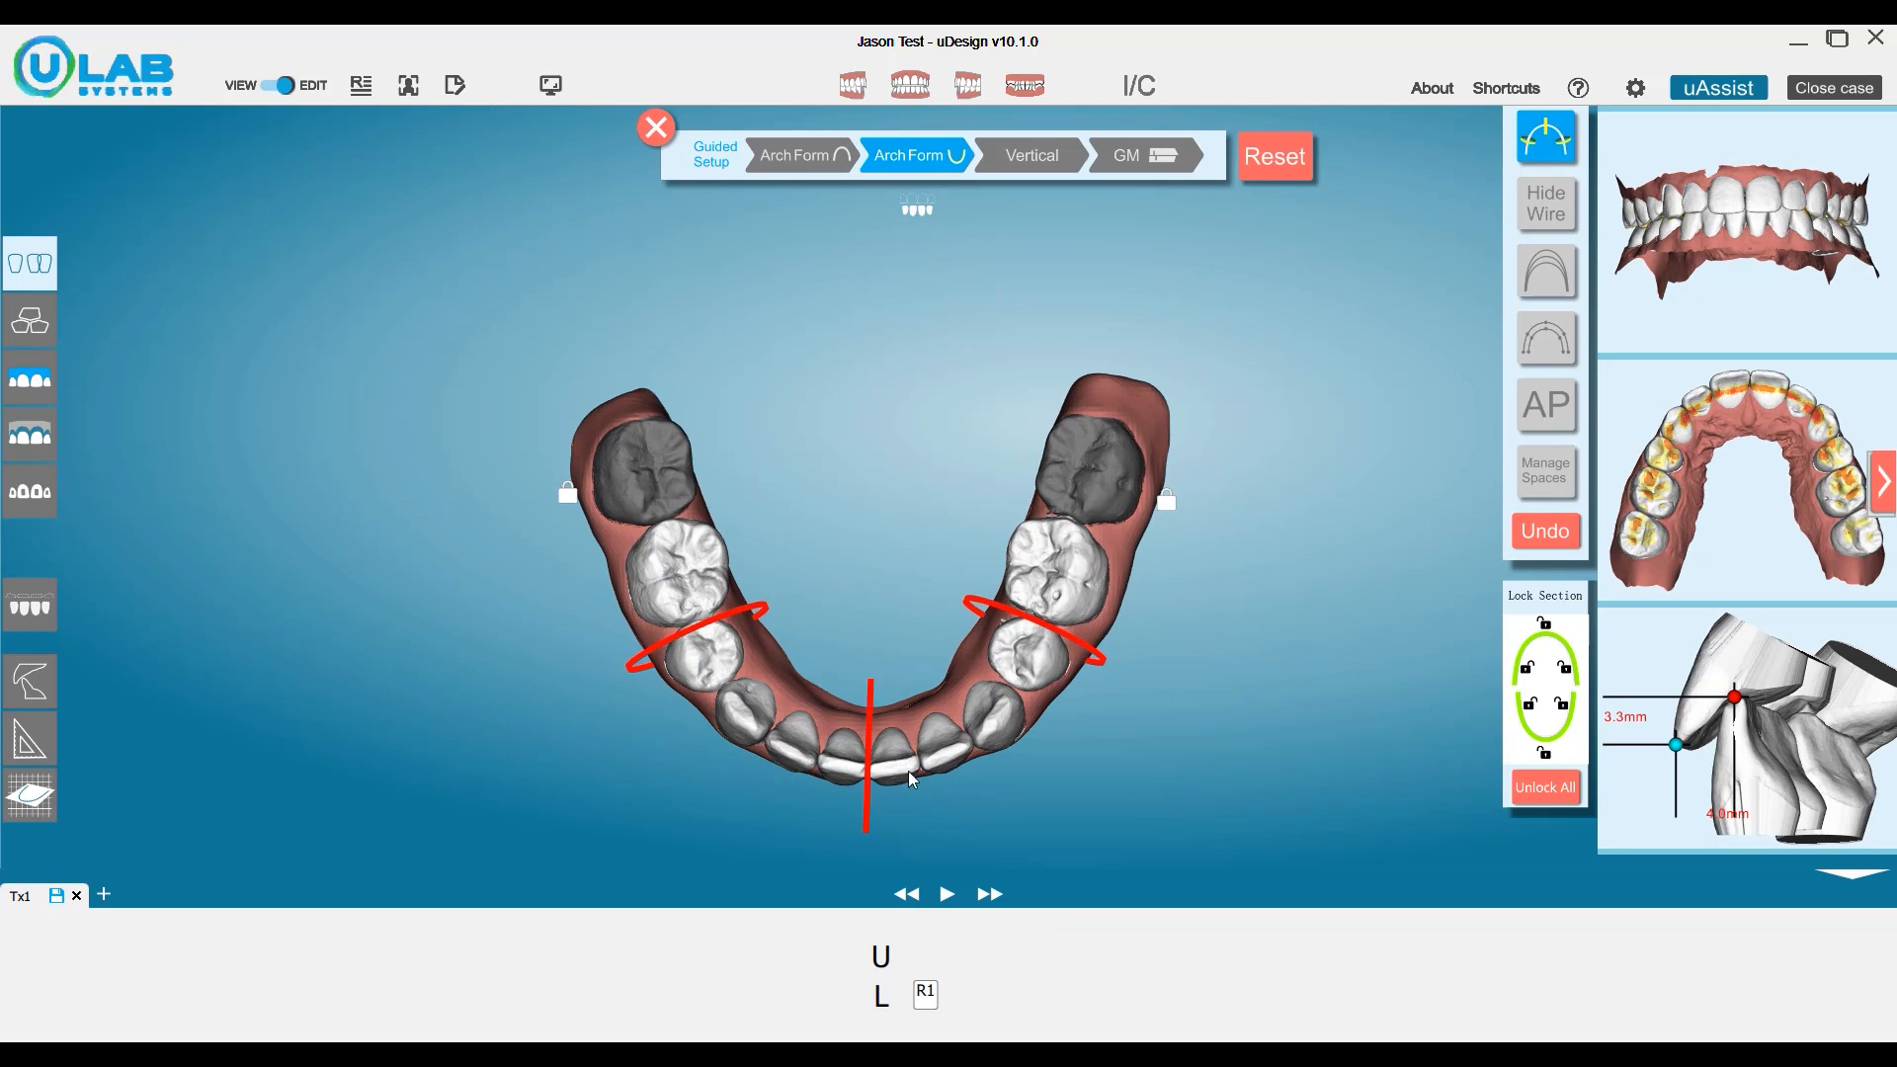
{"action": "left_click", "coordinate": [876, 680]}
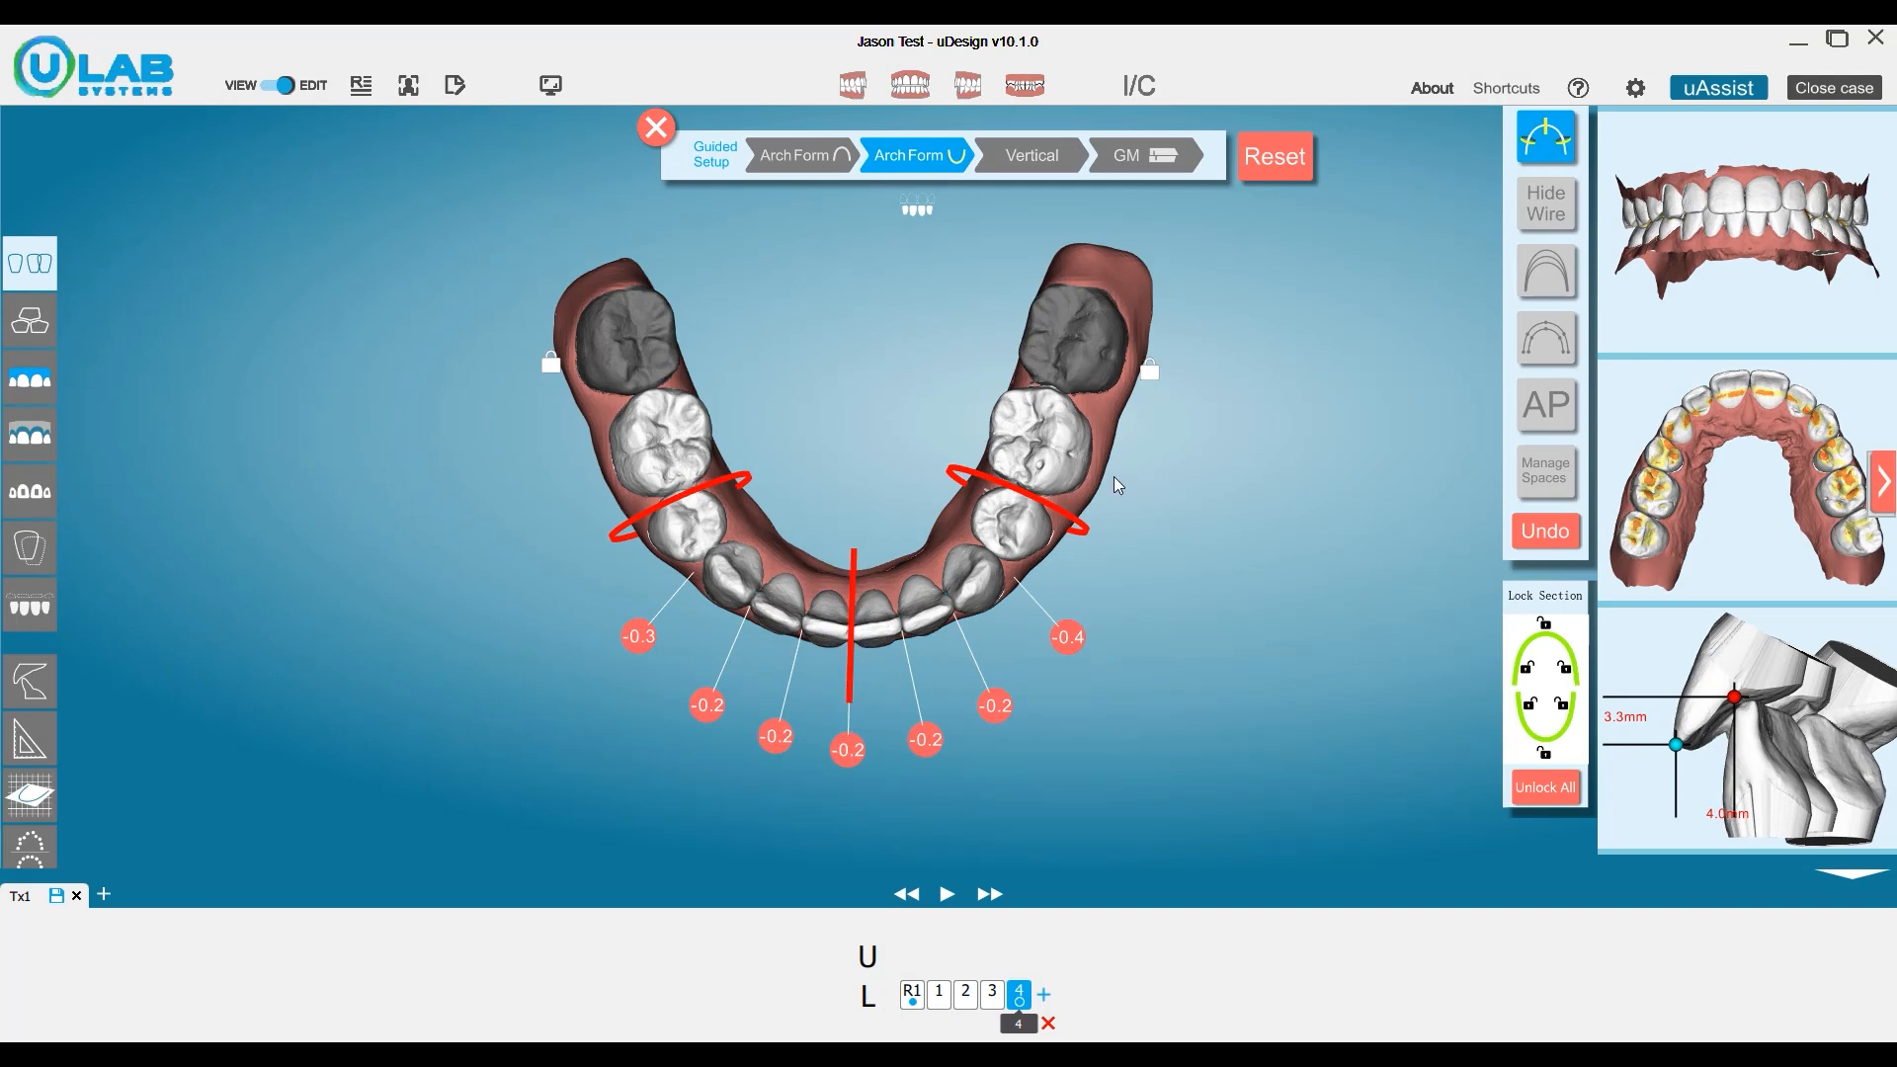
Distribute the lower arch's collisions across 4–4 and shift canines LL3 and LR3 mesially to clear their contacts with the premolars.
{"action": "left_click", "coordinate": [1544, 474]}
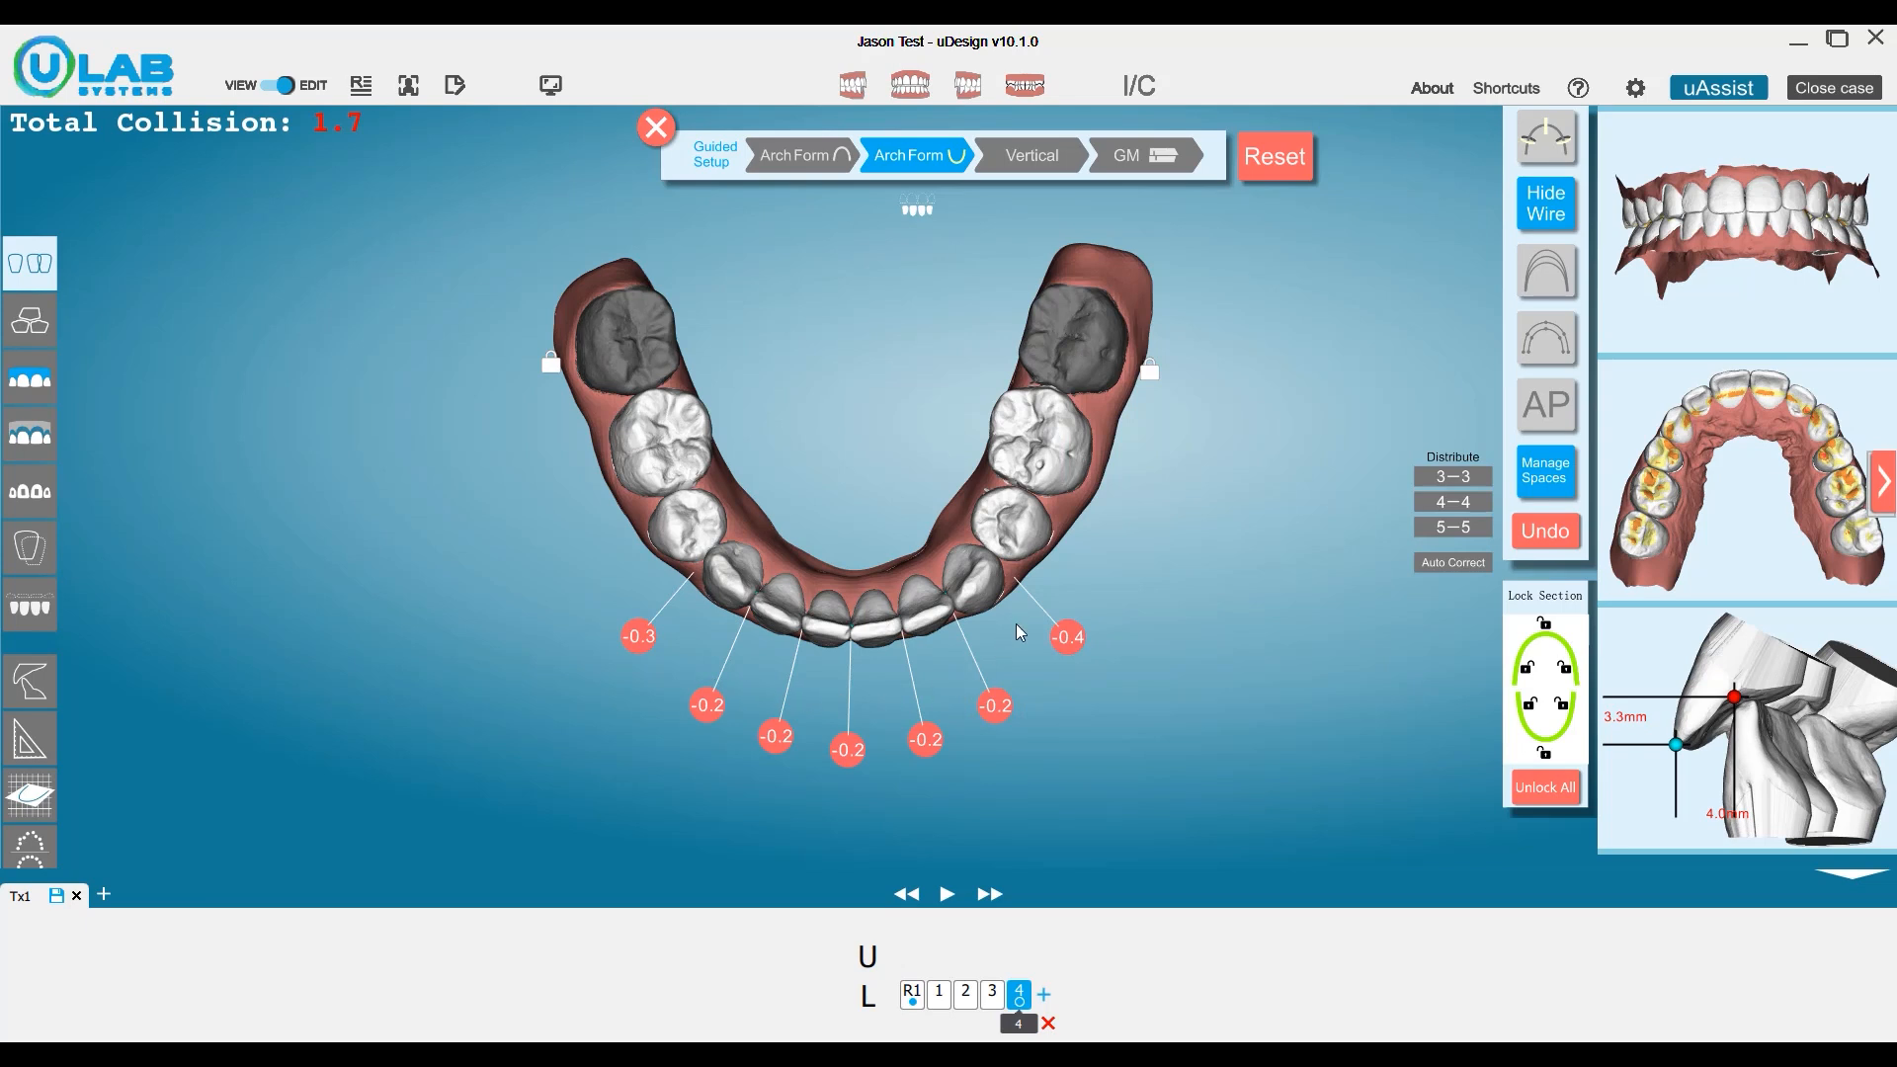
{"action": "left_click", "coordinate": [1466, 501]}
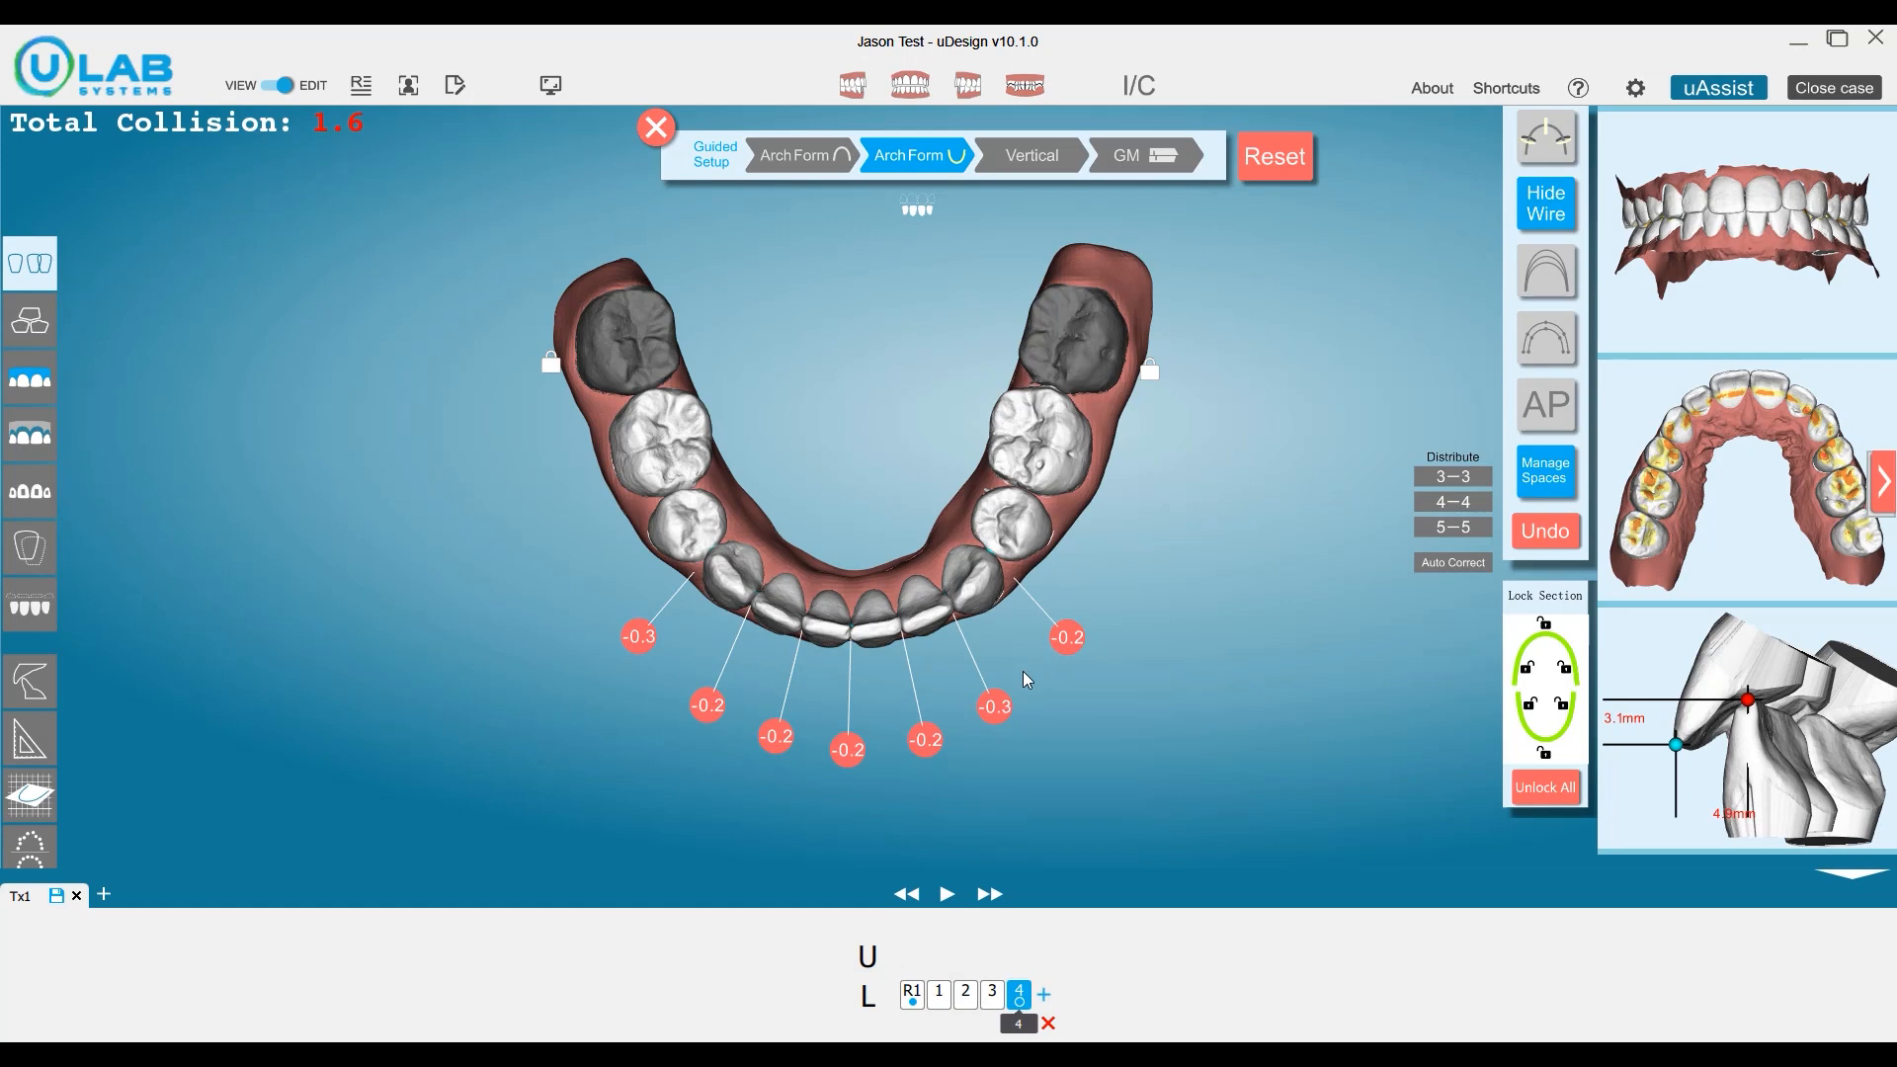
{"action": "left_click", "coordinate": [982, 577]}
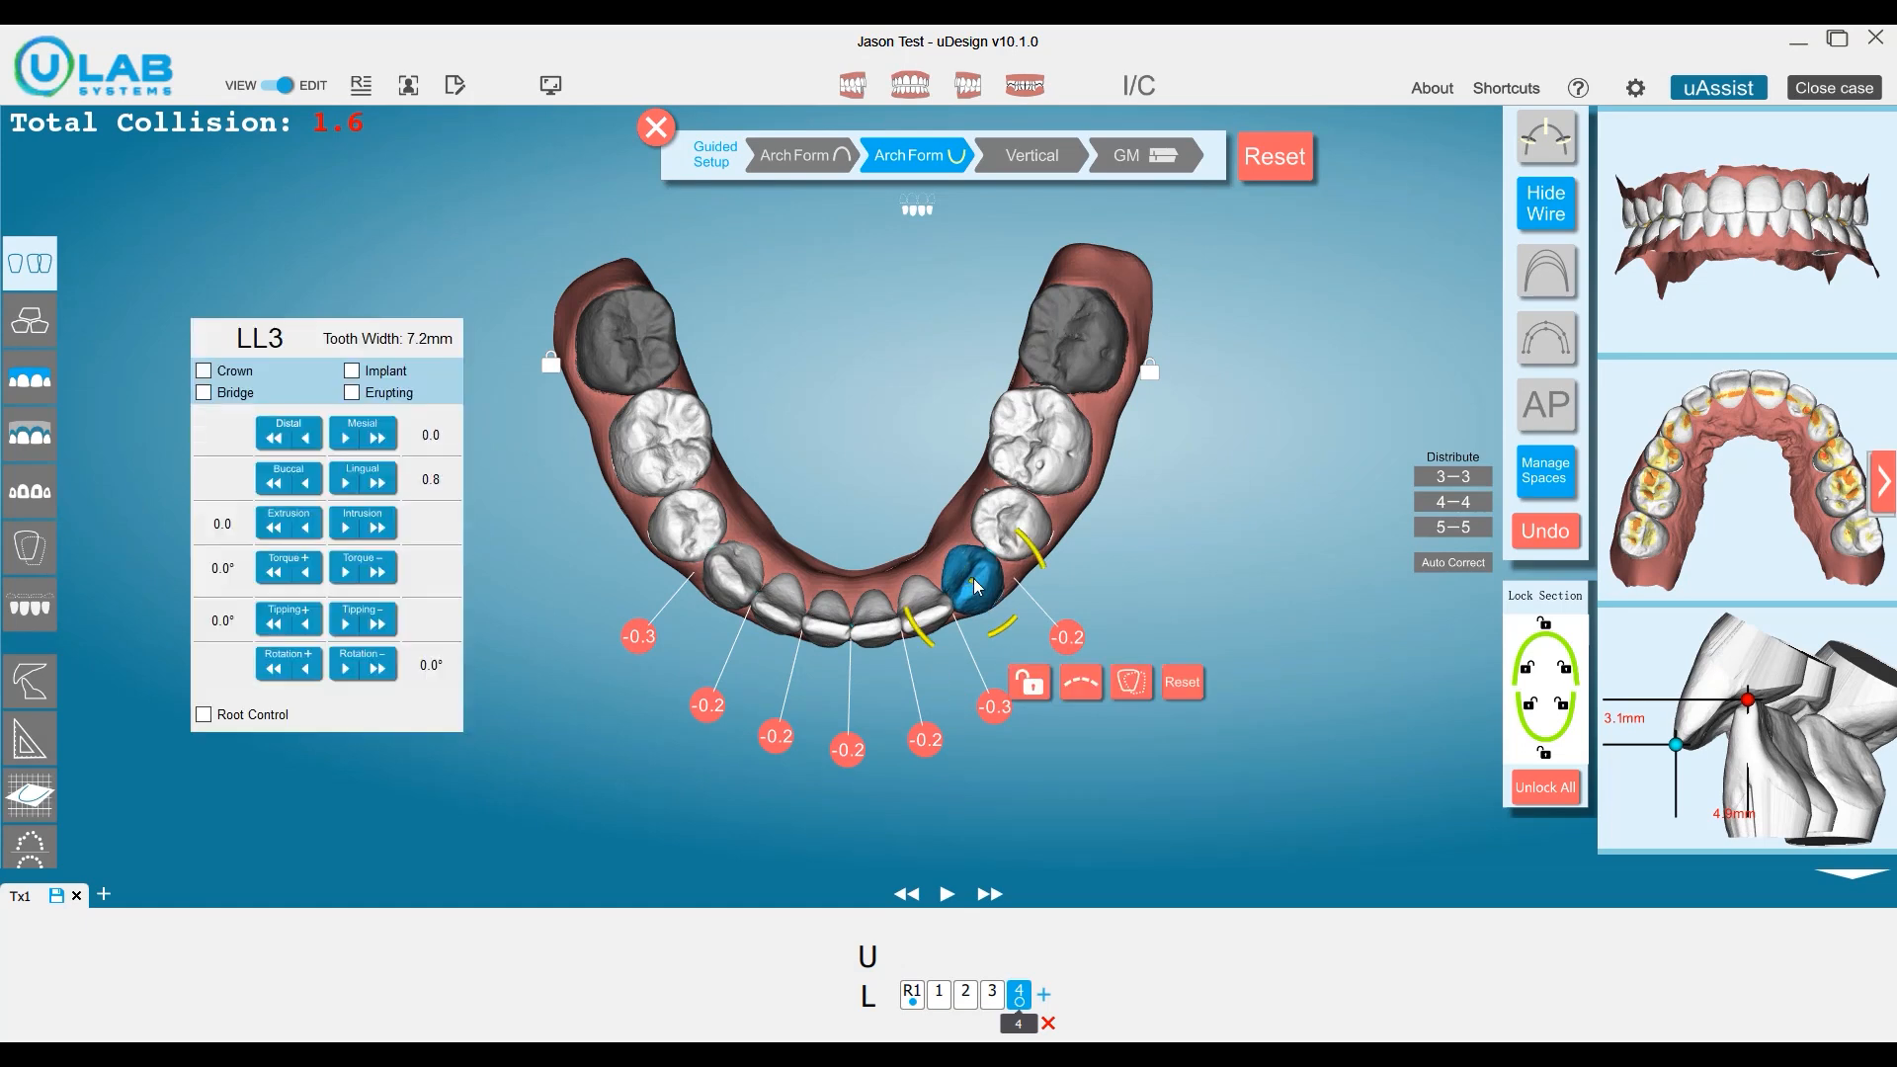
{"action": "left_click", "coordinate": [739, 577]}
{"action": "left_click_drag", "start_coordinate": [737, 572], "coordinate": [740, 575]}
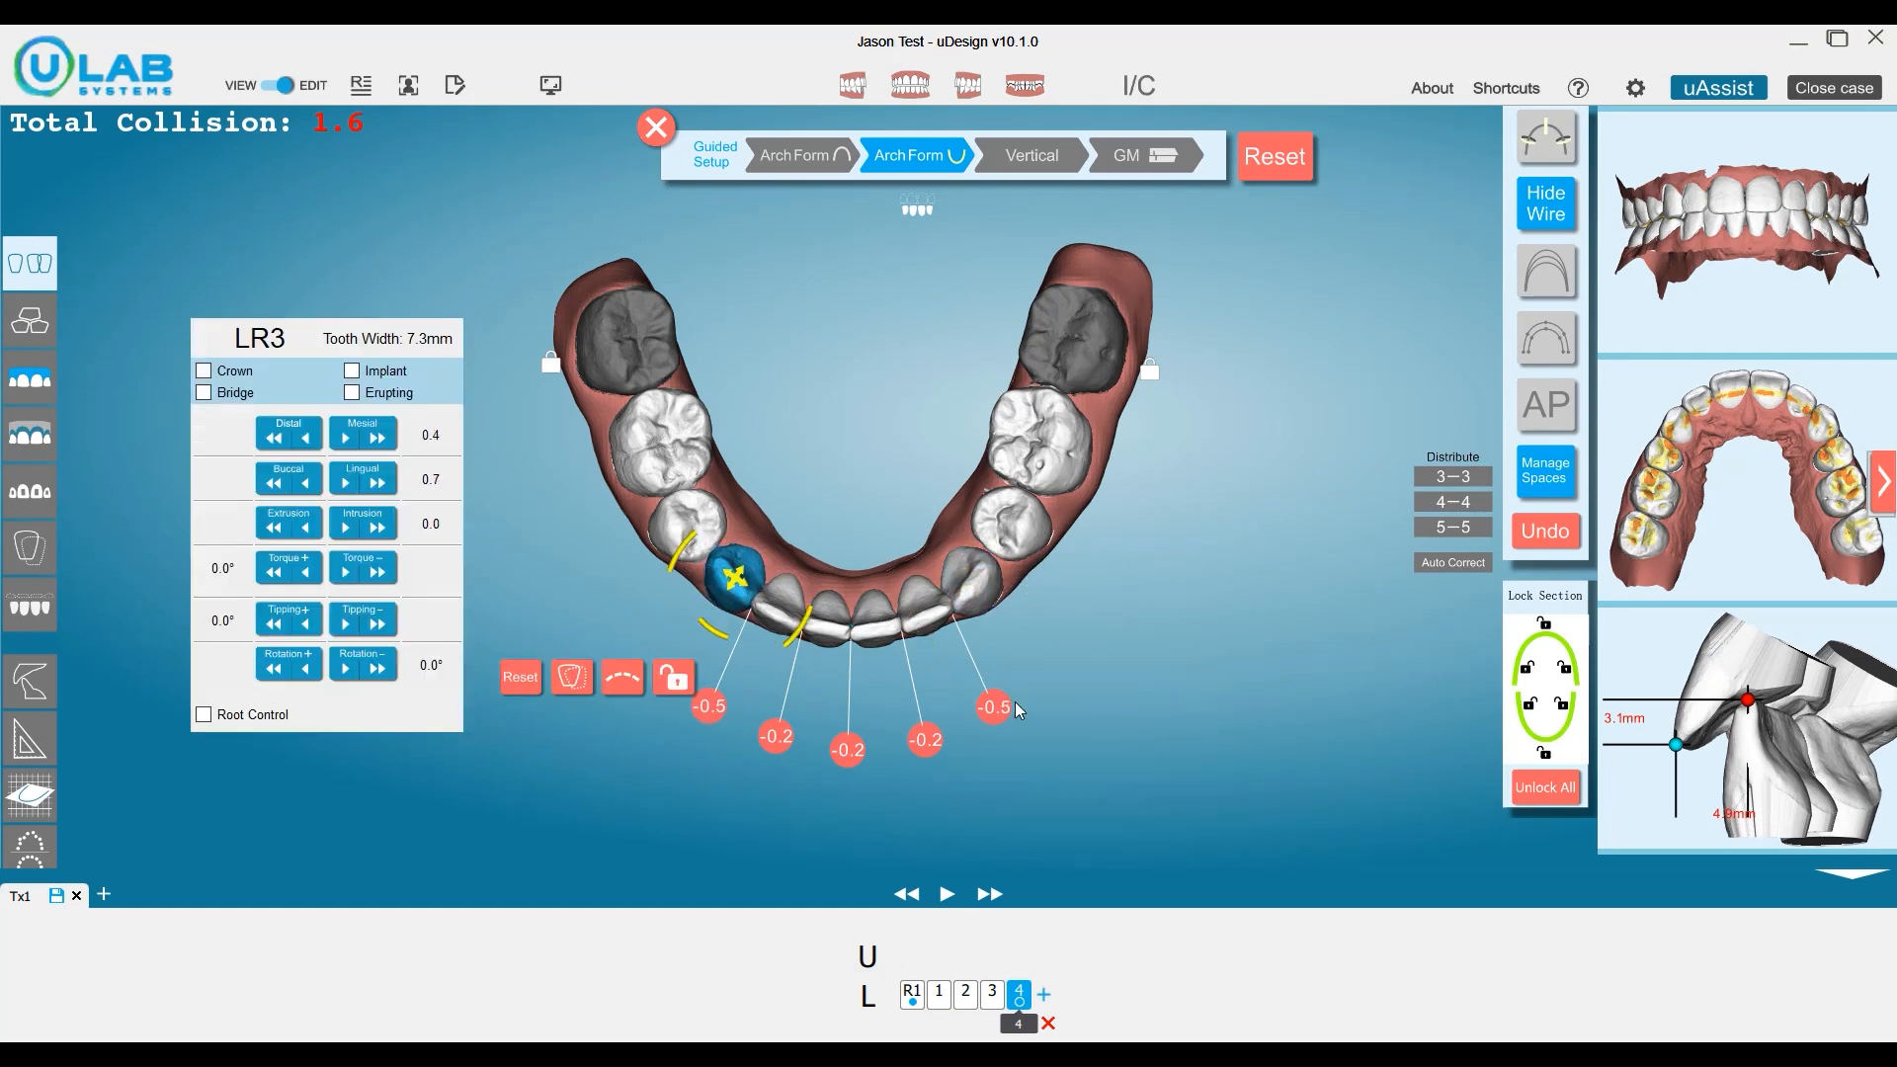